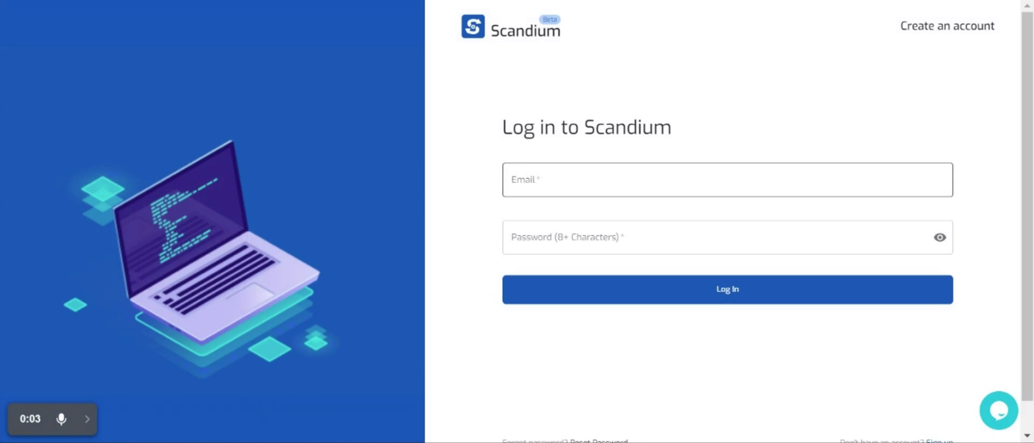
Log into the Scandium account using its email address and password.
left_click(517, 180)
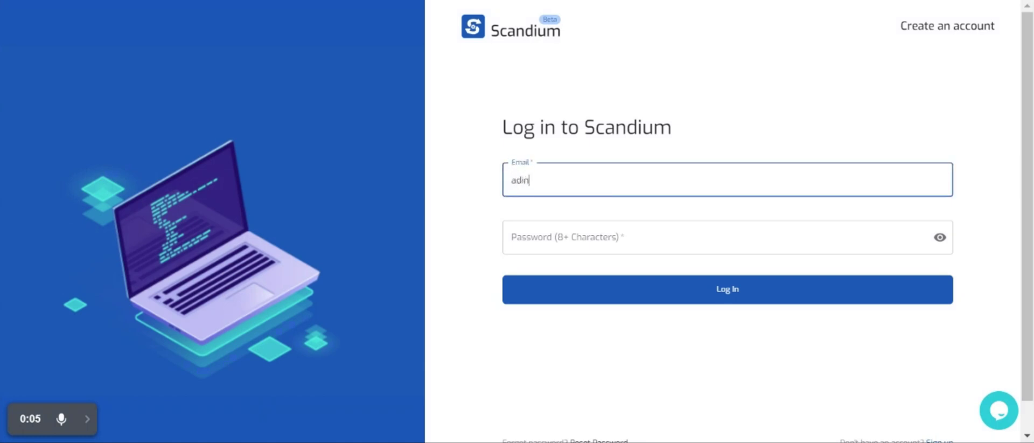
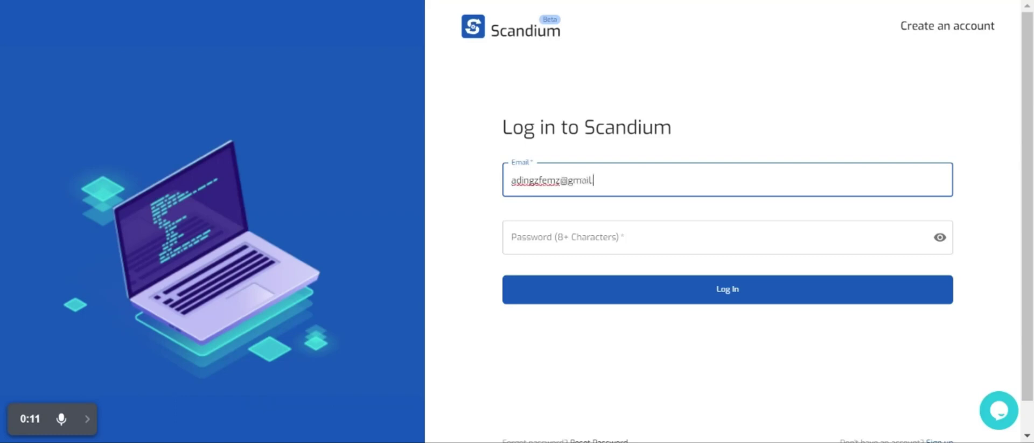
left_click(512, 237)
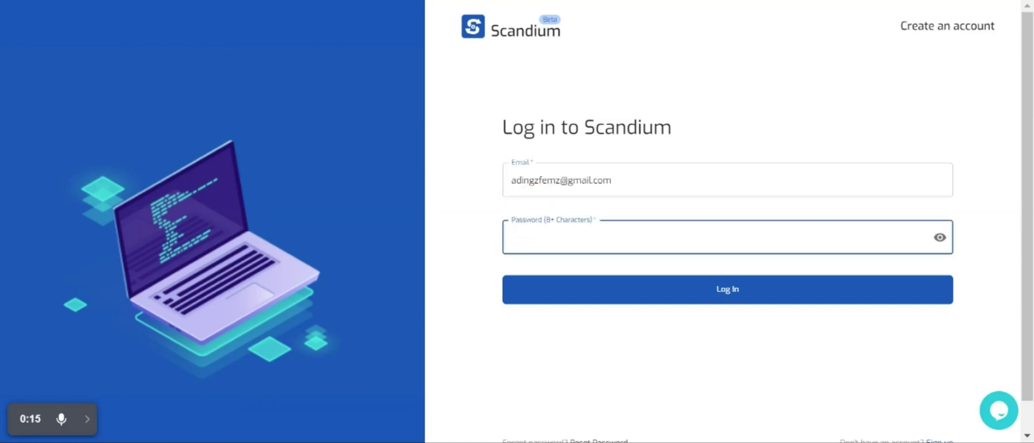
type("••••••••••••")
left_click(616, 287)
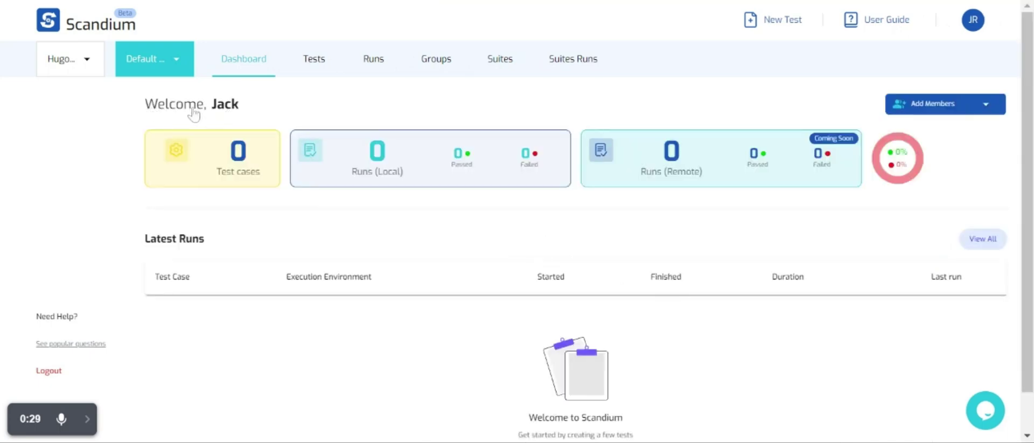
Create Web project 'DemoO' with description 'Demo Viz' and purpose 'Getting a glimpse of the tool'.
left_click(178, 65)
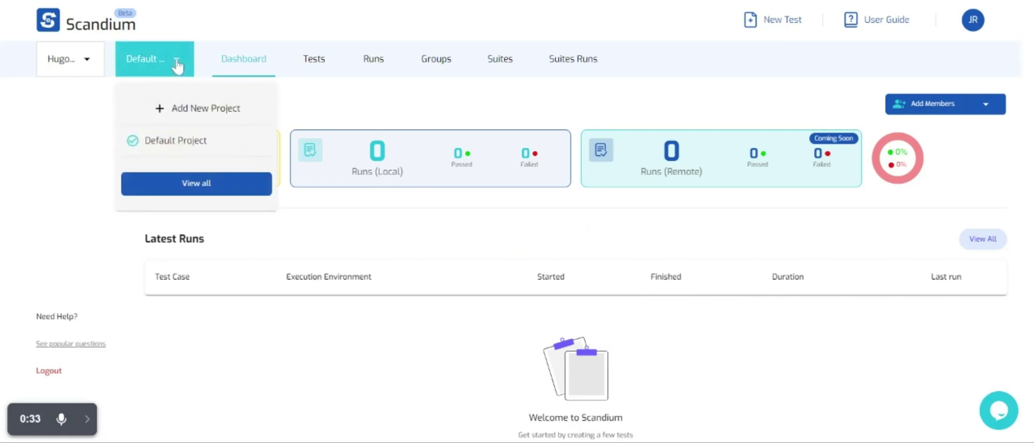
left_click(188, 111)
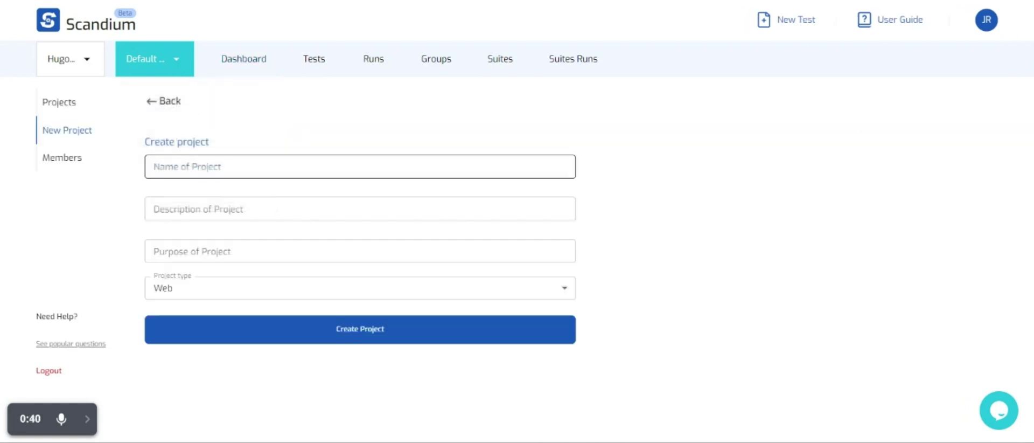
left_click(360, 167)
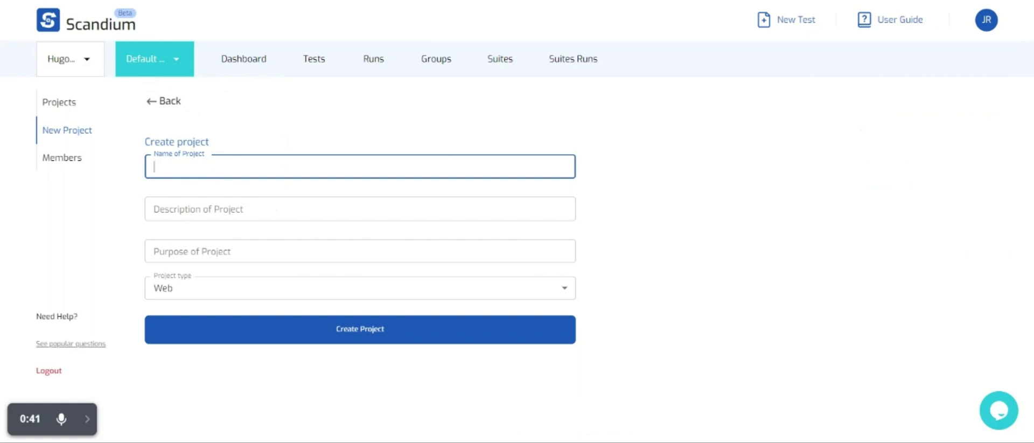
type("DemoO")
left_click(359, 208)
type("Desc")
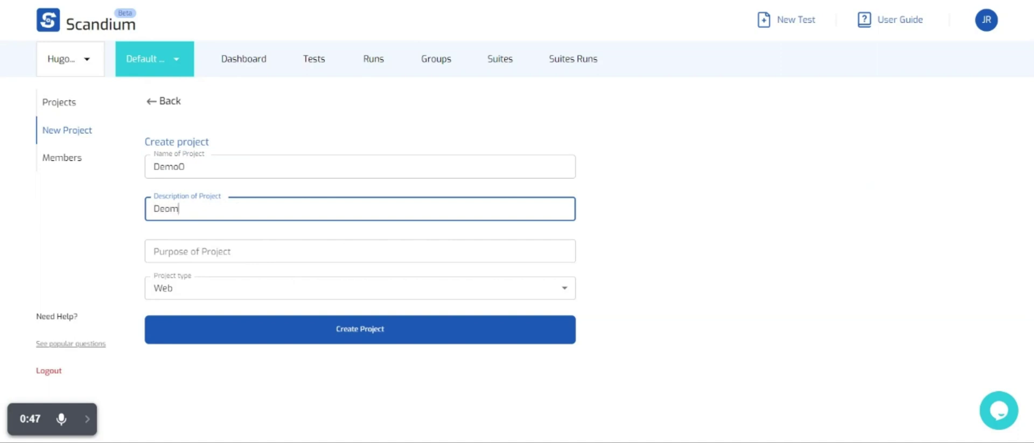
key("BackSpace")
key("BackSpace")
type("mo Viz")
left_click(154, 251)
type("Gett")
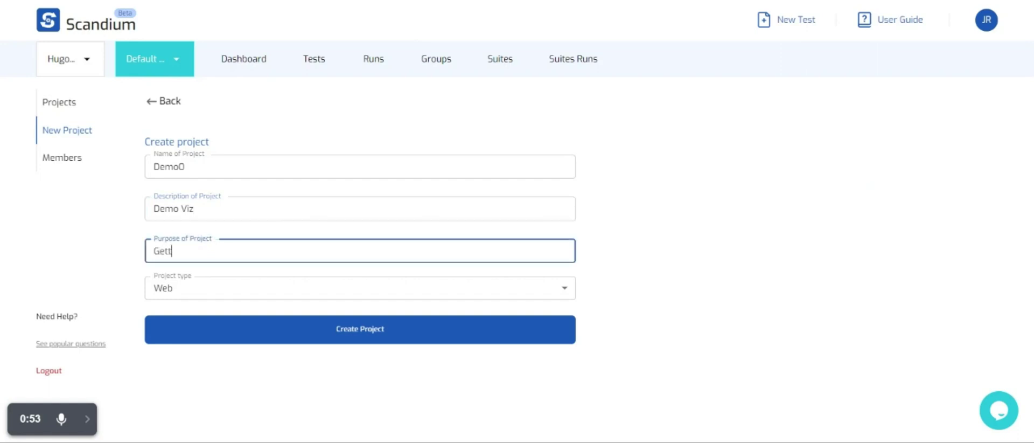
type("ing a glimpse of ")
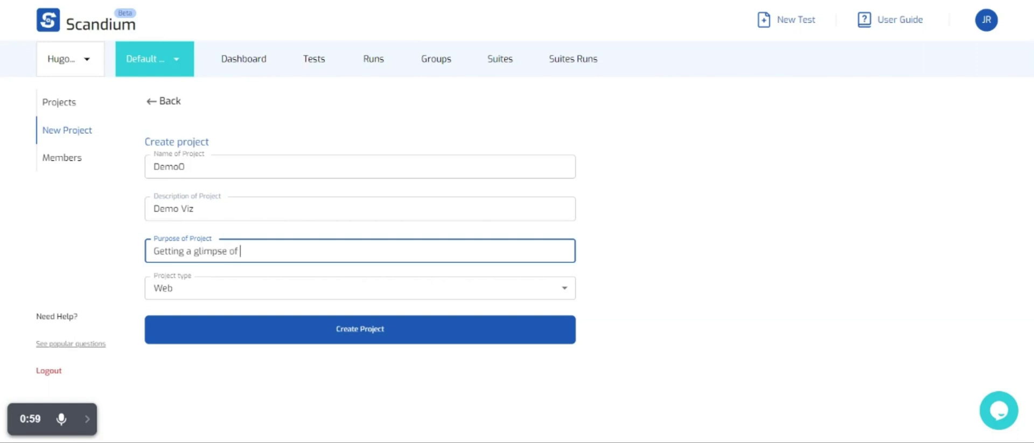
type("the tool")
left_click(134, 288)
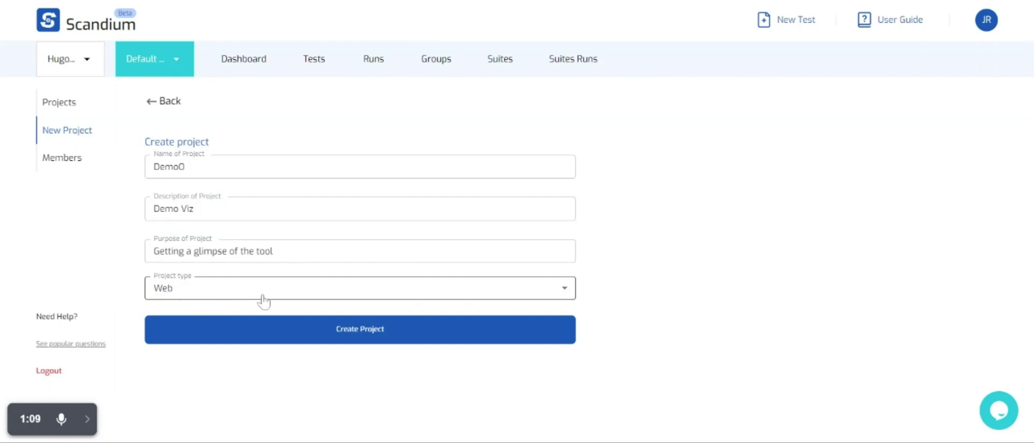
left_click(325, 335)
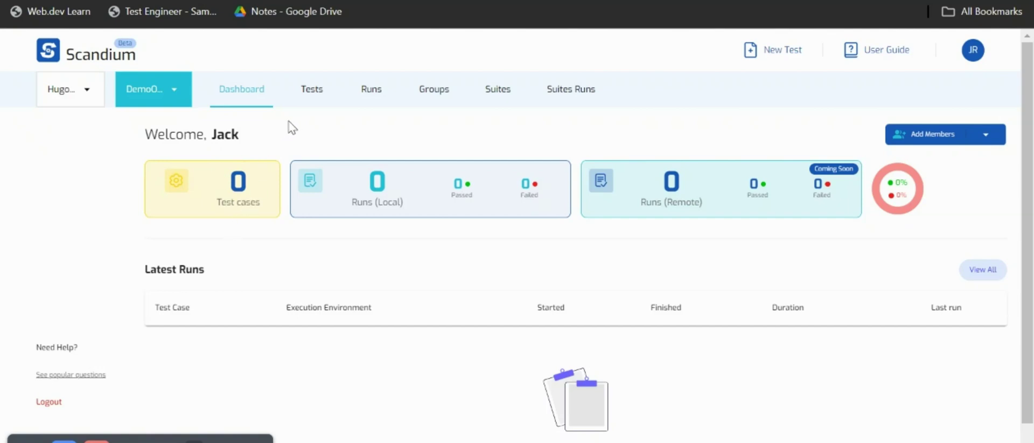
Open the DemoO project's Tests page, which shows zero test cases.
left_click(312, 101)
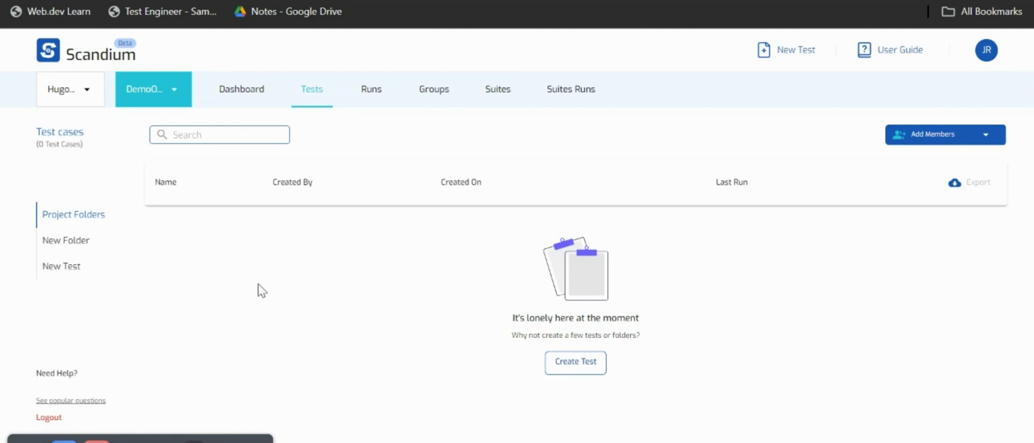
Create a folder named 'Sample' in DemoO and open it.
left_click(69, 243)
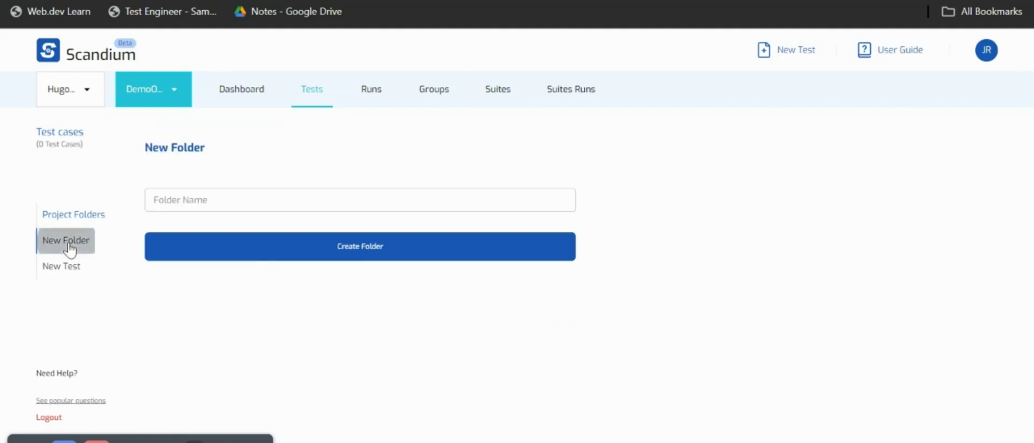
left_click(206, 197)
type("Sam")
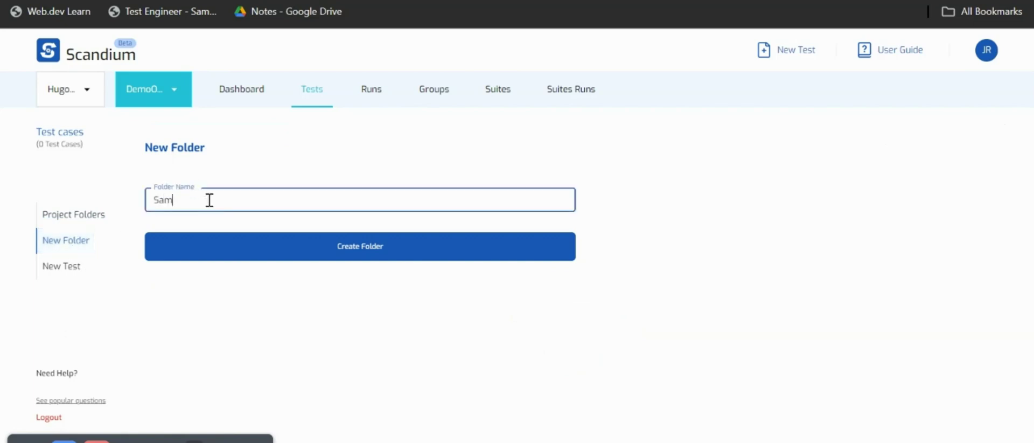
type("ple")
left_click(335, 256)
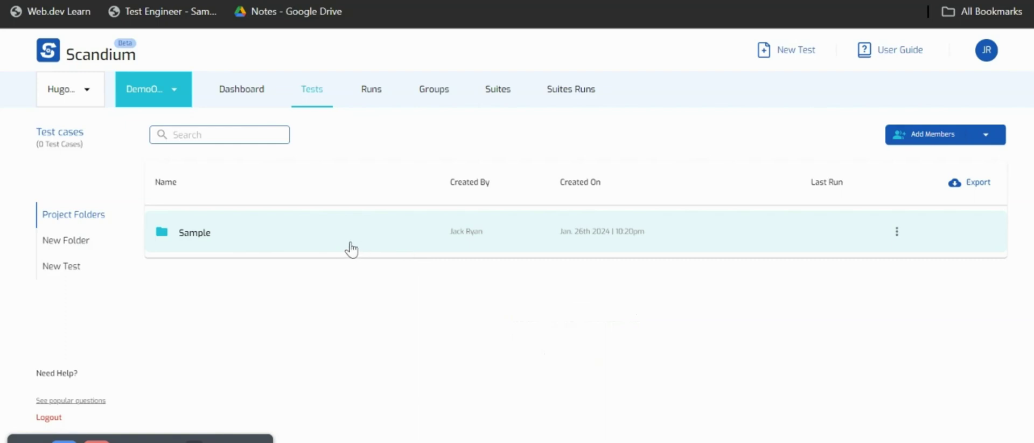
left_click(329, 242)
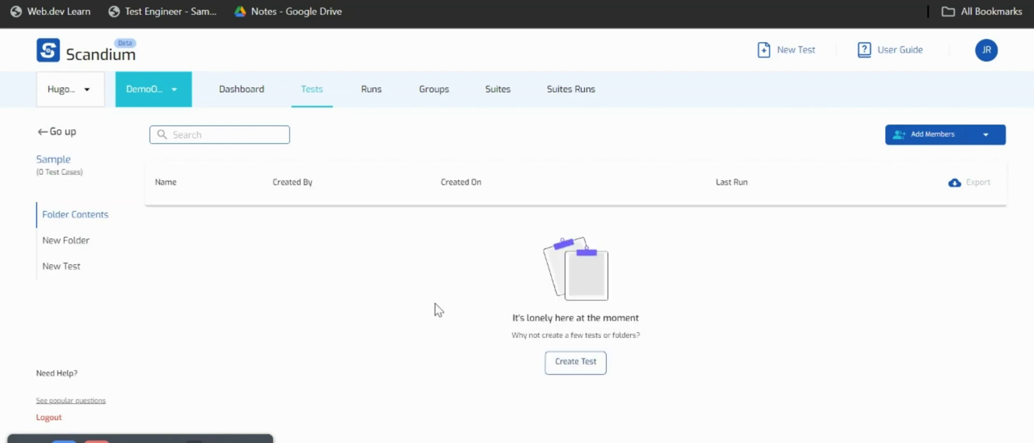
left_click(590, 370)
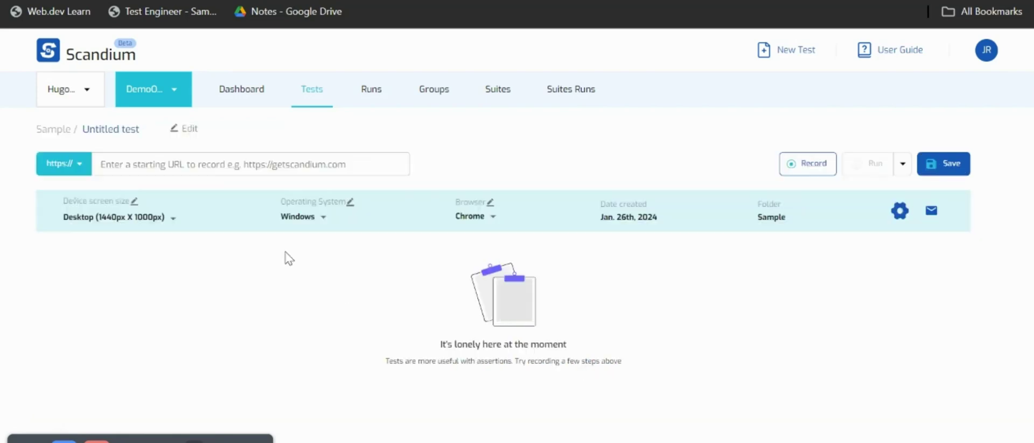
left_click(143, 134)
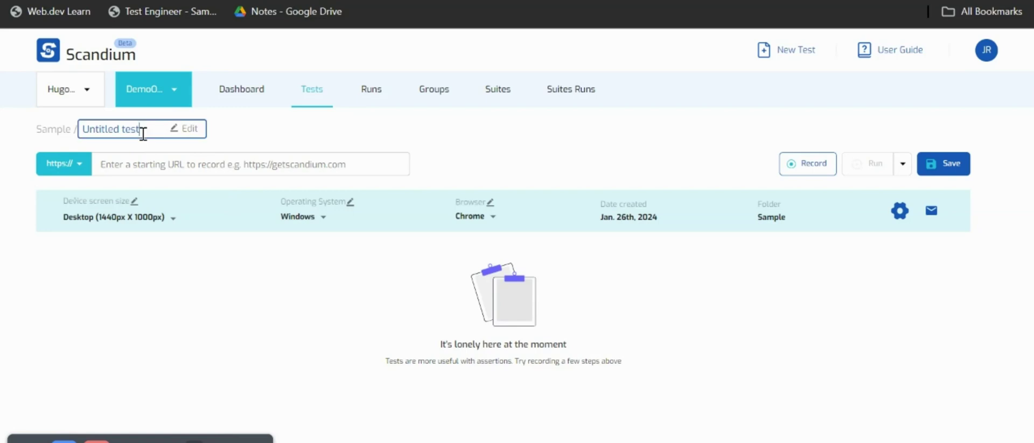
key("BackSpace")
key("BackSpace")
key("BackSpace")
key("BackSpace")
key("BackSpace")
key("BackSpace")
key("BackSpace")
key("BackSpace")
key("BackSpace")
key("BackSpace")
key("BackSpace")
key("BackSpace")
type("Test")
key("Return")
left_click(252, 163)
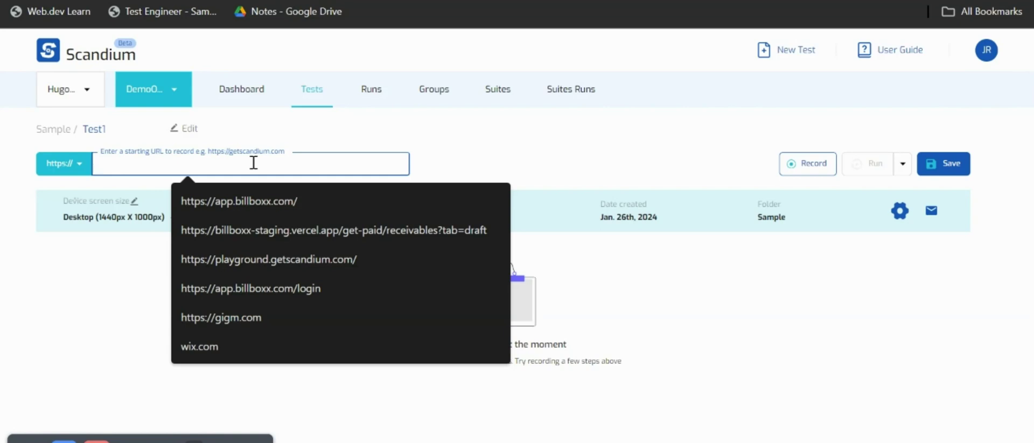
type("https://www.saucedemo.com/v1/index.html")
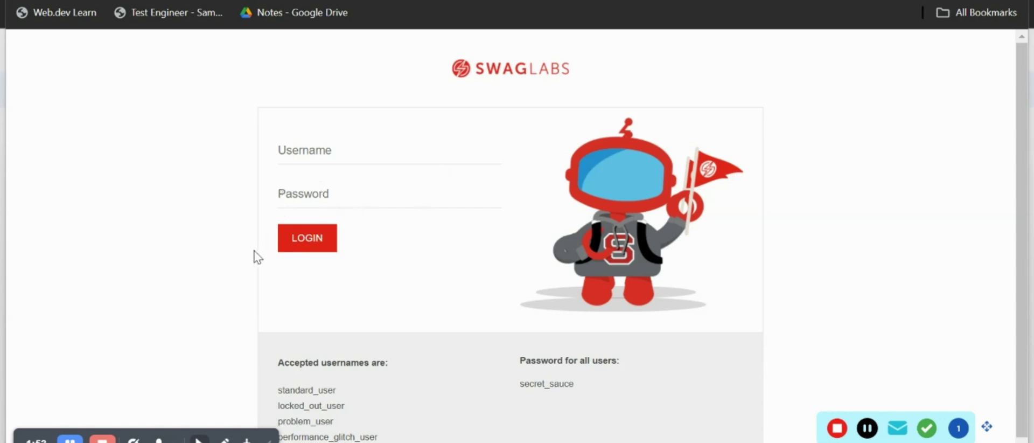
Record logging into Swag Labs as the standard demo user, reaching the Products page.
left_click(329, 151)
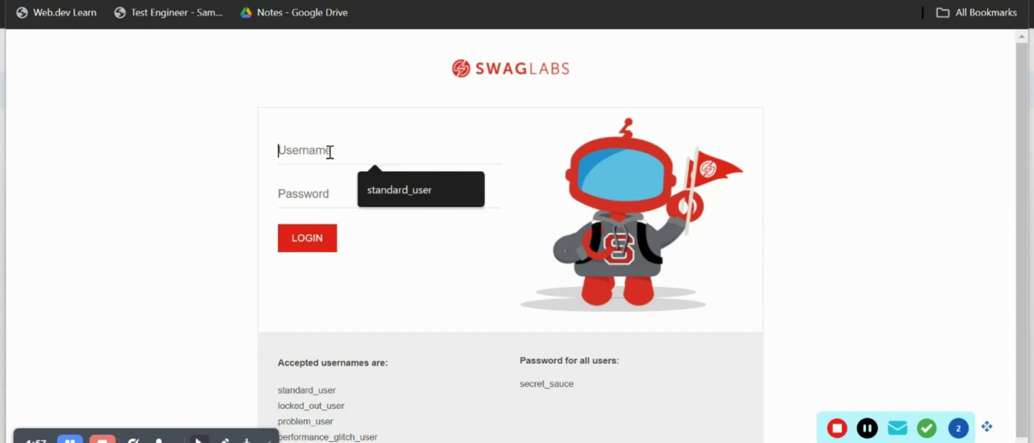
type("standard_user")
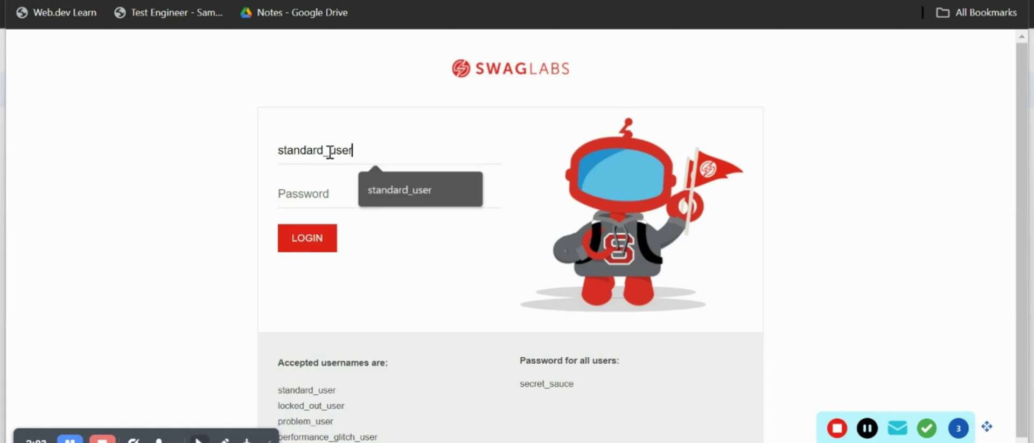
left_click(342, 192)
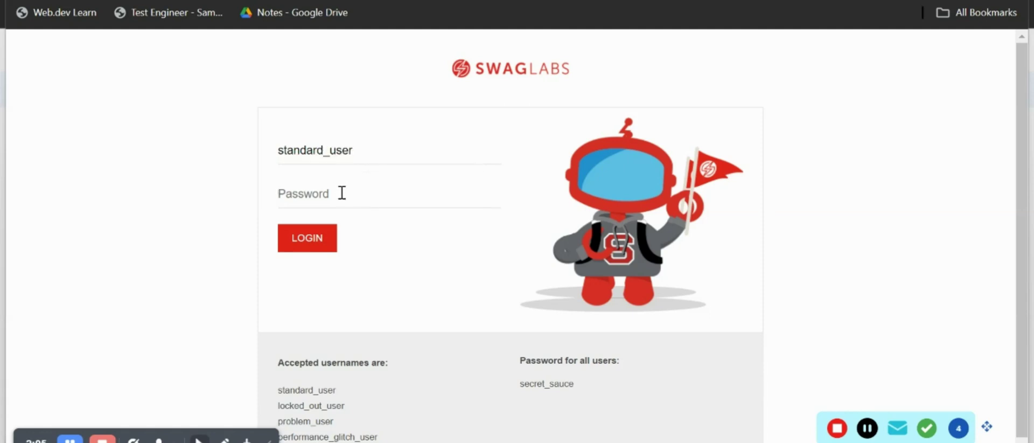
type("s")
left_click(317, 242)
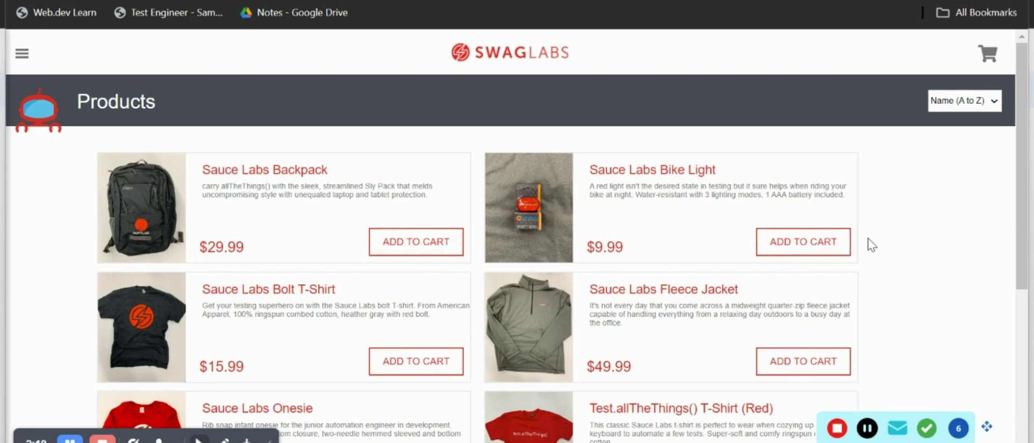
Dismiss the password warning and add the Sauce Labs Backpack and Fleece Jacket to the cart.
mouse_move(986, 427)
left_mouse_down()
mouse_move(1004, 436)
mouse_move(1008, 399)
mouse_move(998, 435)
left_mouse_up()
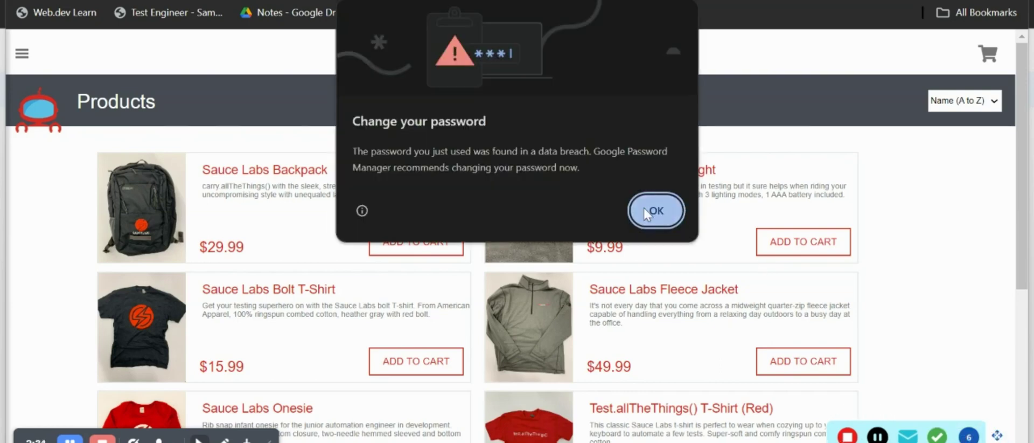
left_click(652, 211)
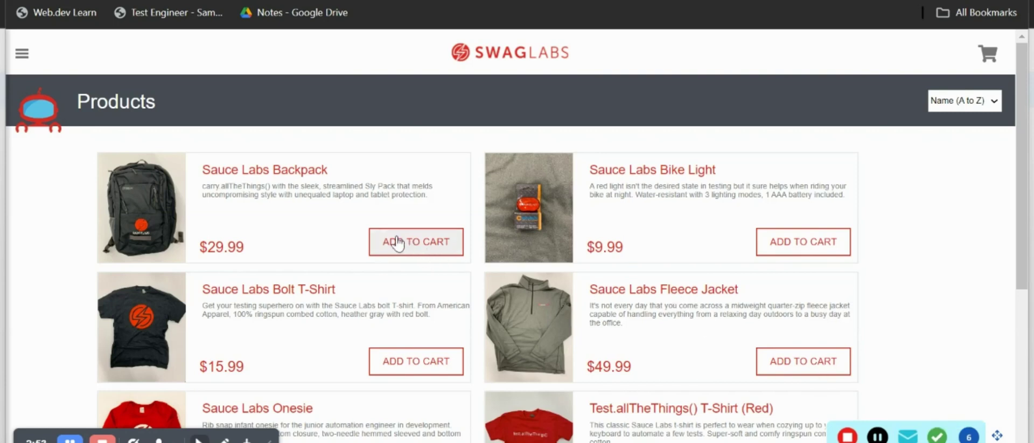
left_click(415, 250)
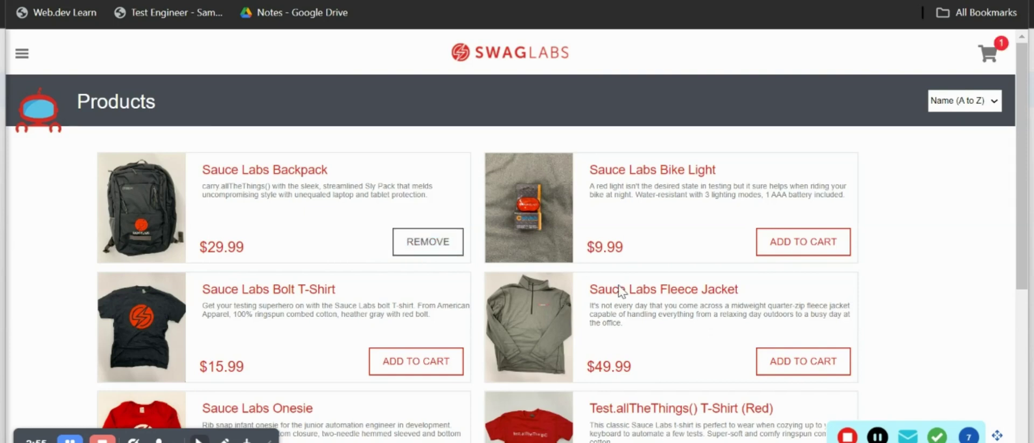
left_click(781, 372)
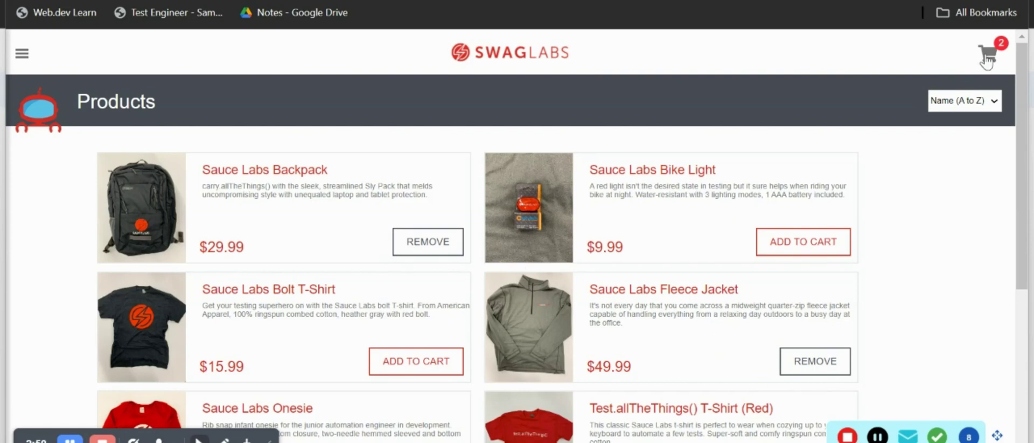
Open the cart holding both items and proceed to the checkout information form.
left_click(986, 55)
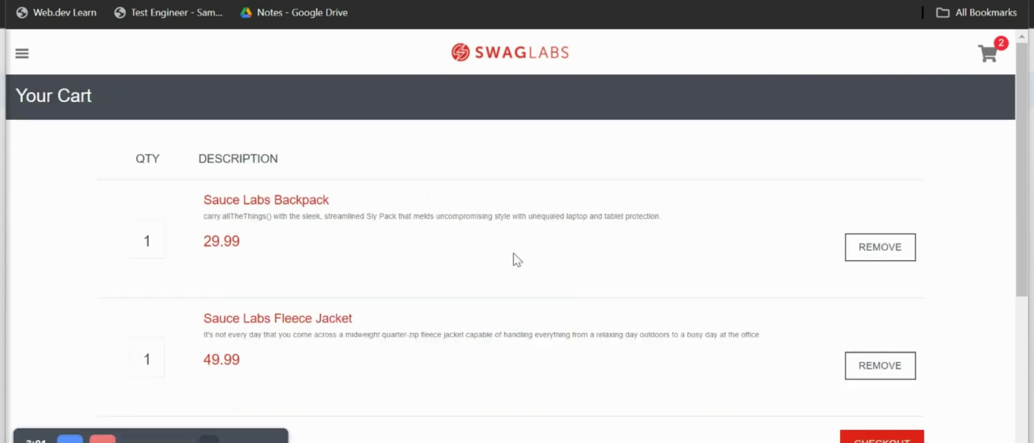
scroll(477, 302, "down", 3)
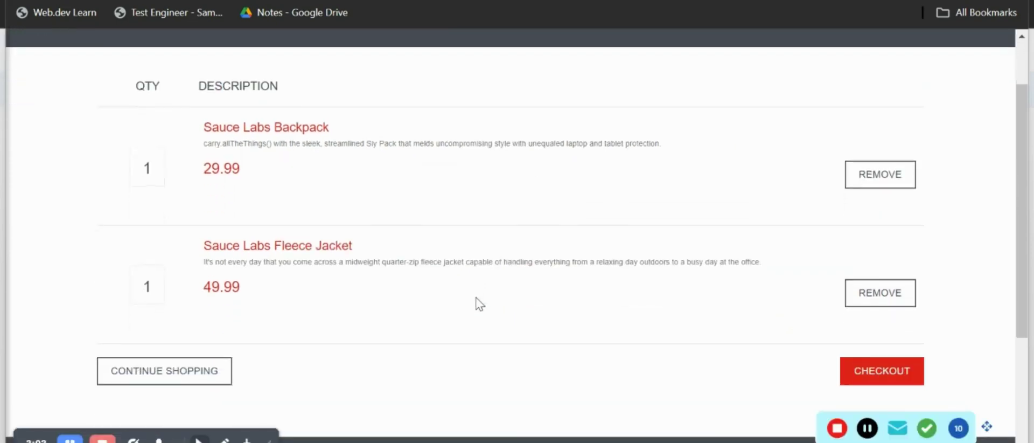
scroll(480, 305, "up", 3)
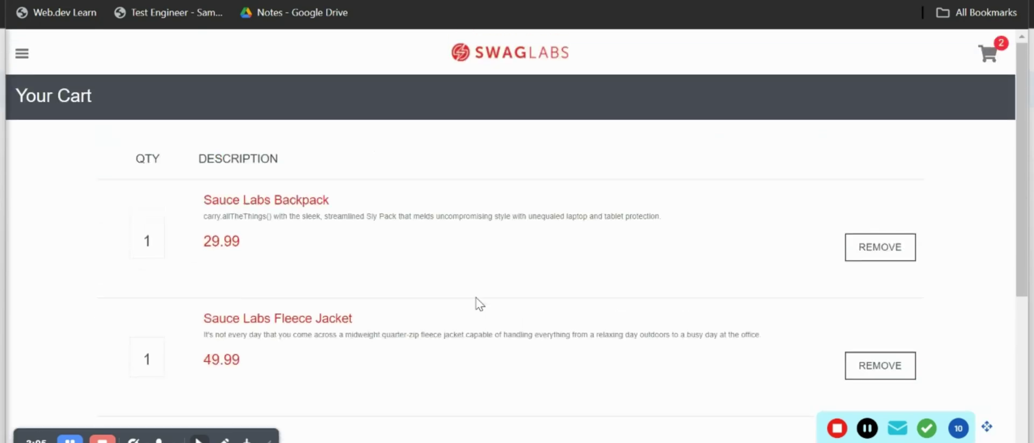
scroll(480, 304, "down", 3)
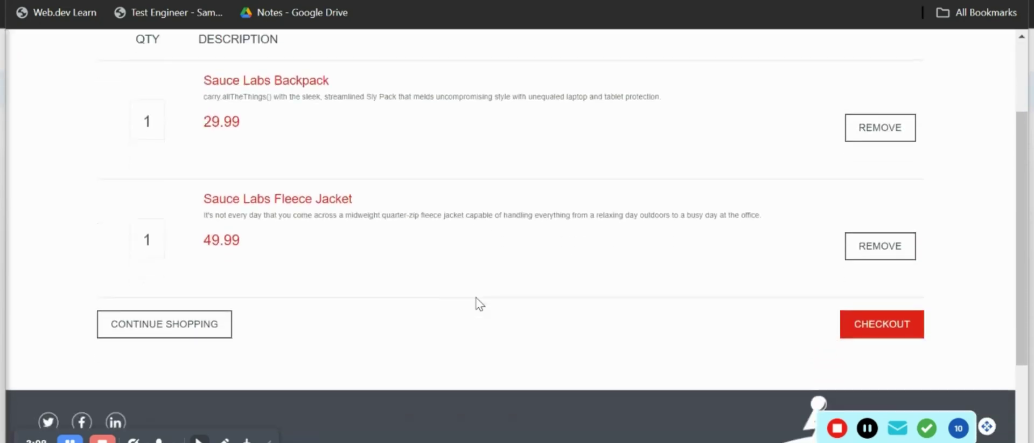
scroll(479, 304, "down", 2)
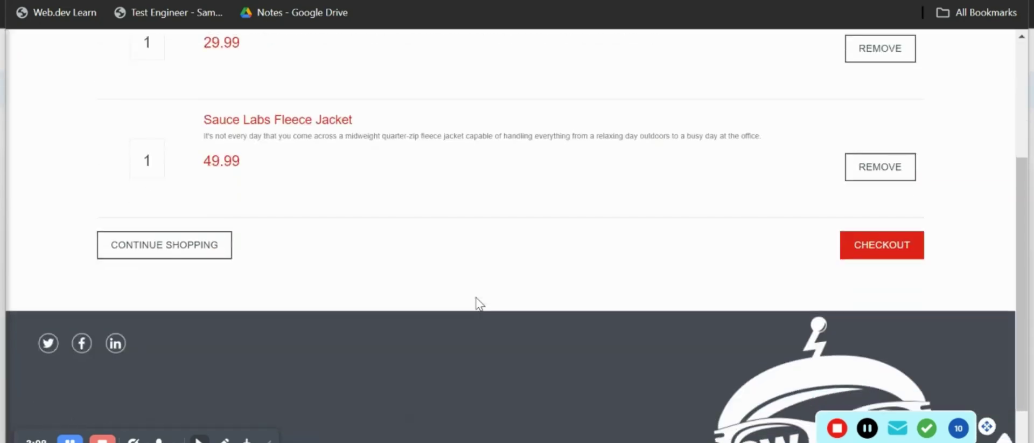
left_click(868, 245)
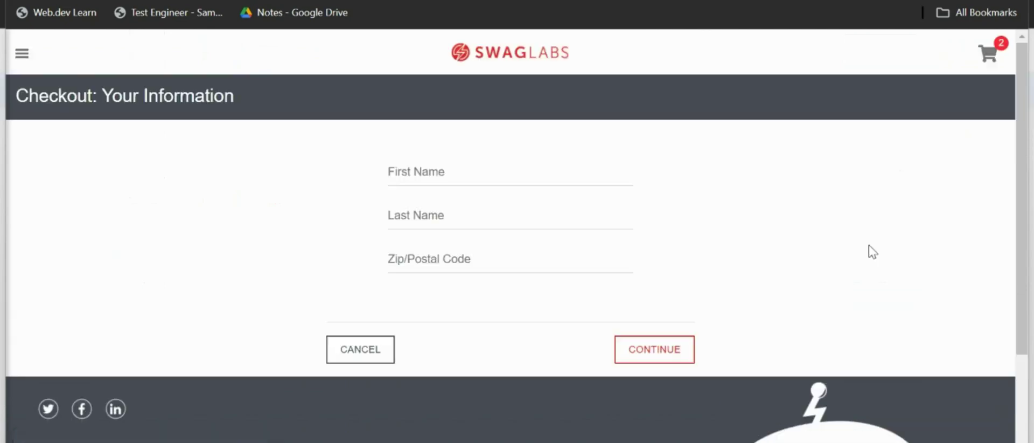
Fill in the shopper's first name, last name and postal code on the checkout form.
left_click(479, 177)
type("Jack")
left_click(439, 219)
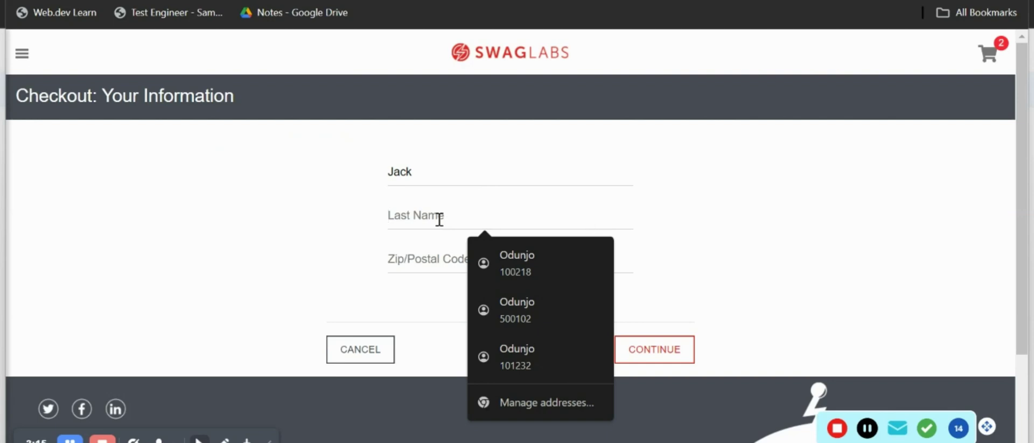
type("Re")
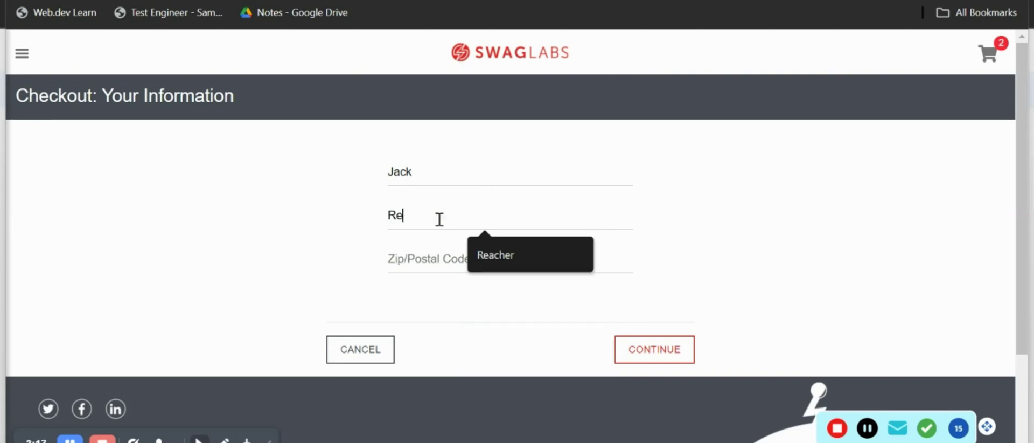
type("acher")
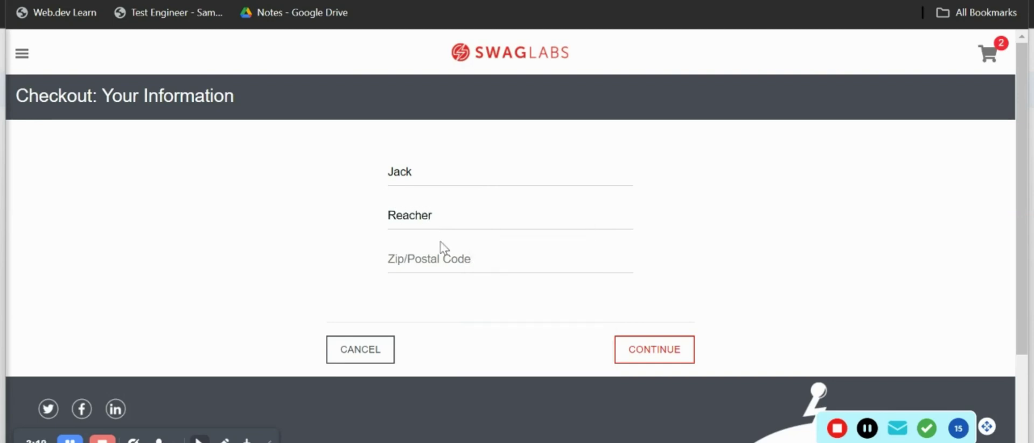
left_click(442, 251)
type("100")
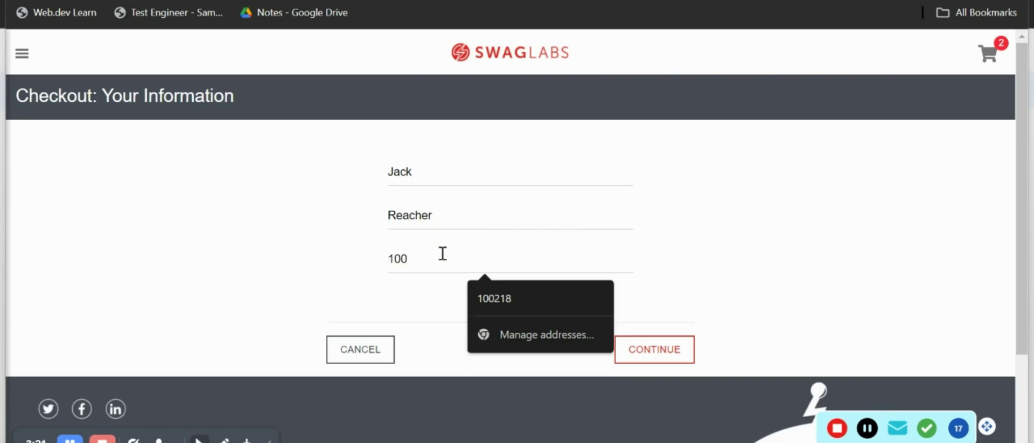
type("234")
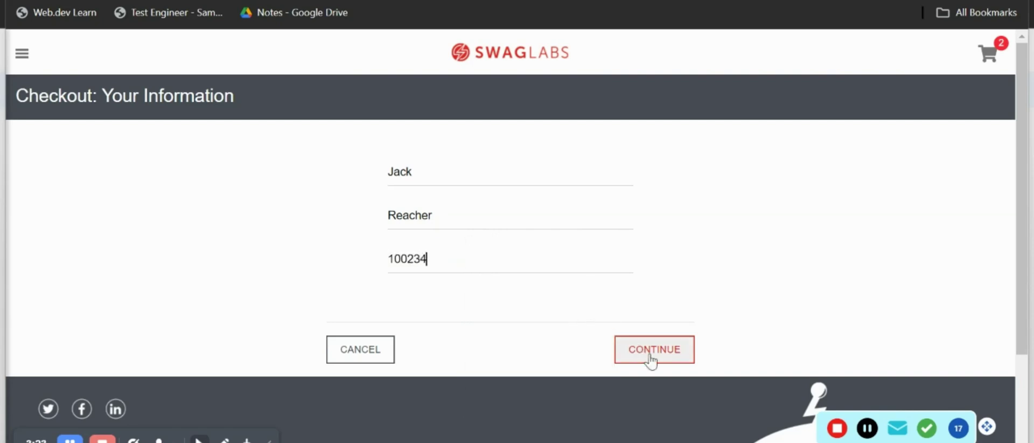
Continue to the checkout overview and finish the order, reaching the thank-you page.
left_click(653, 353)
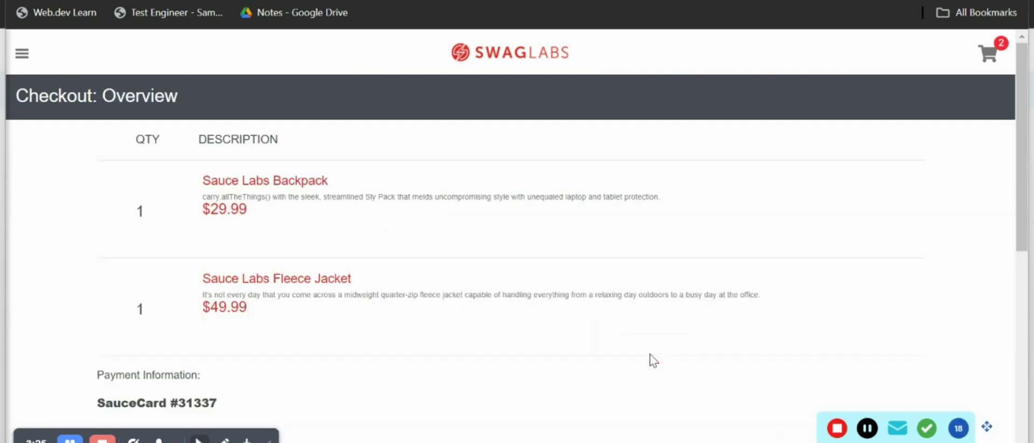
scroll(649, 353, "down", 7)
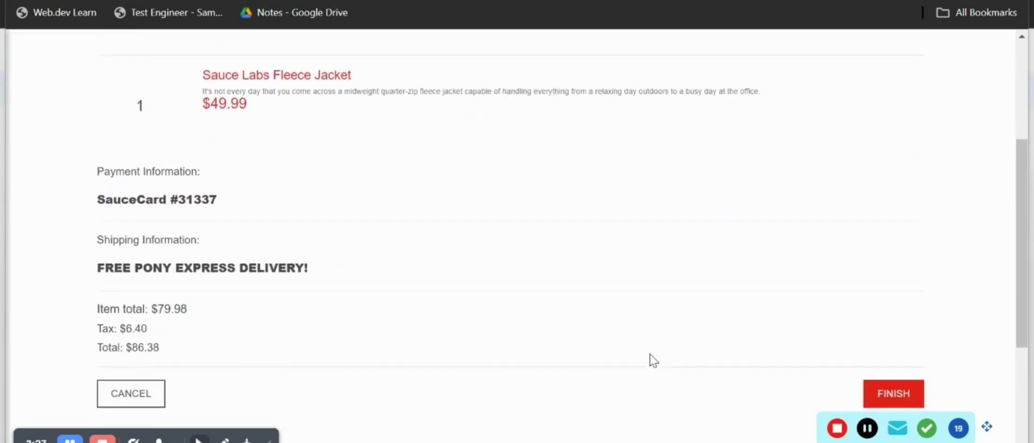
scroll(649, 354, "up", 2)
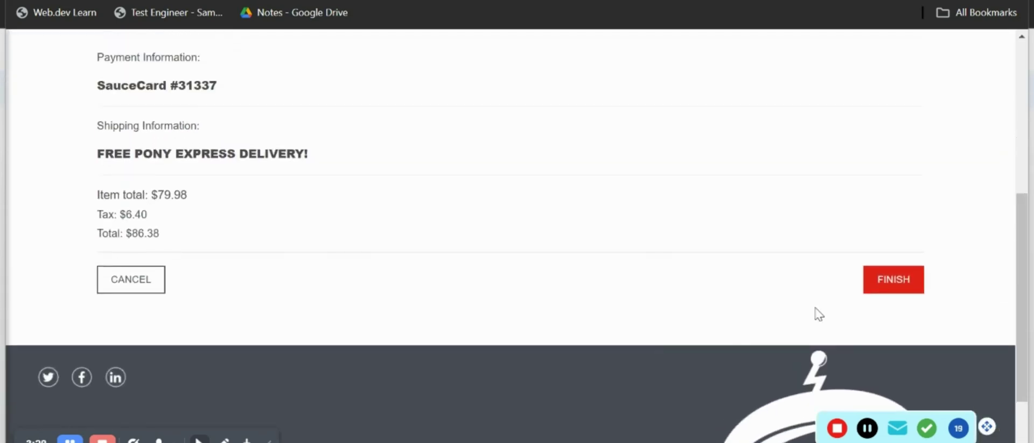
left_click(889, 291)
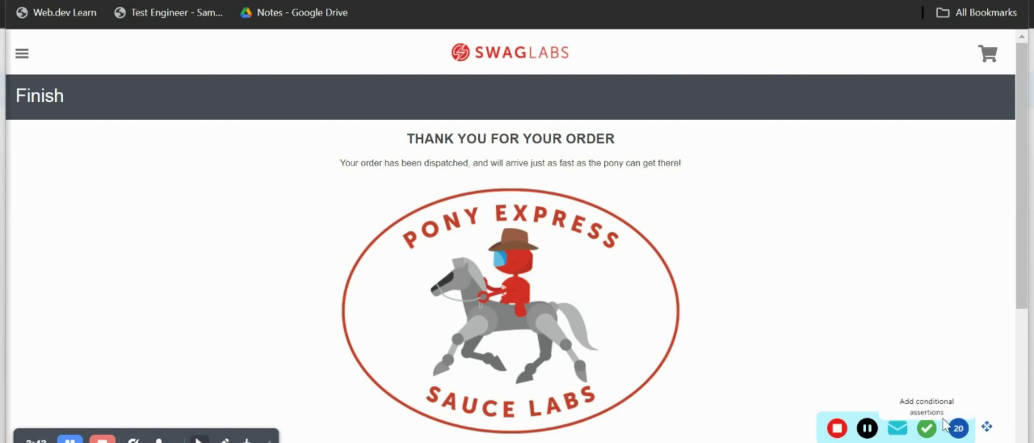
Save an 'Element should be visible' assertion on the THANK YOU FOR YOUR ORDER heading.
left_click(926, 429)
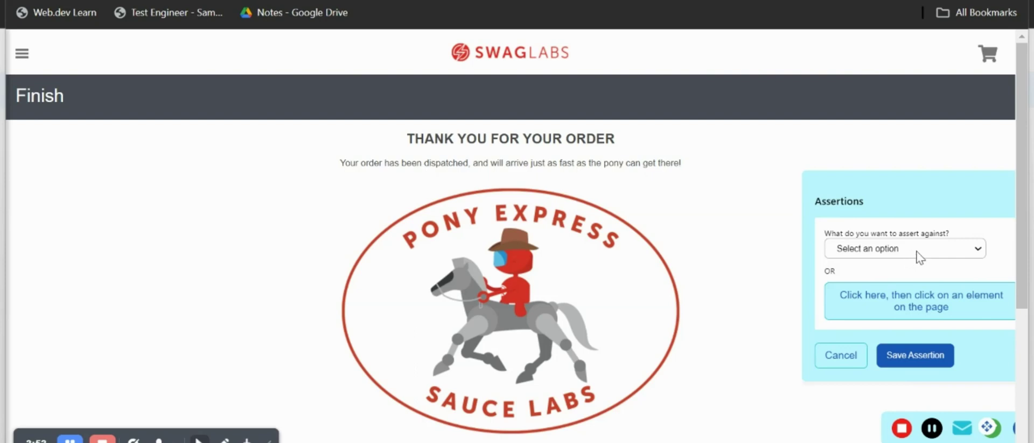
left_click(922, 256)
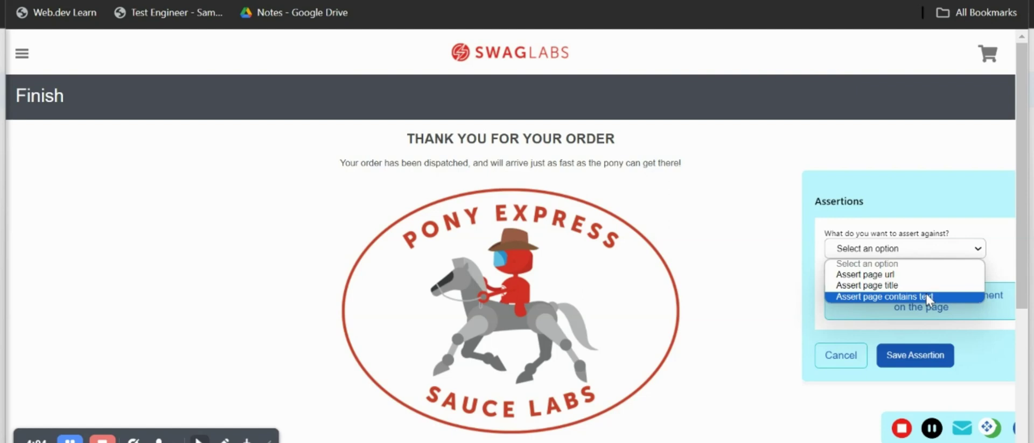
left_click(951, 226)
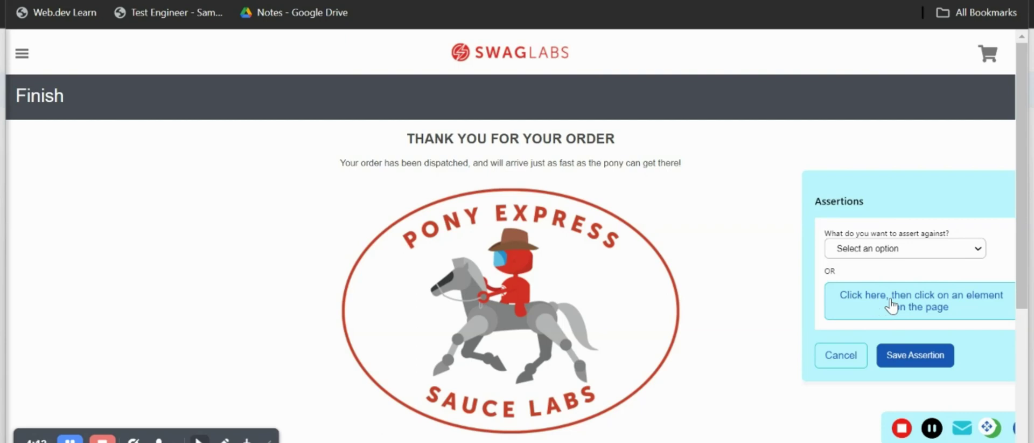
left_click(891, 306)
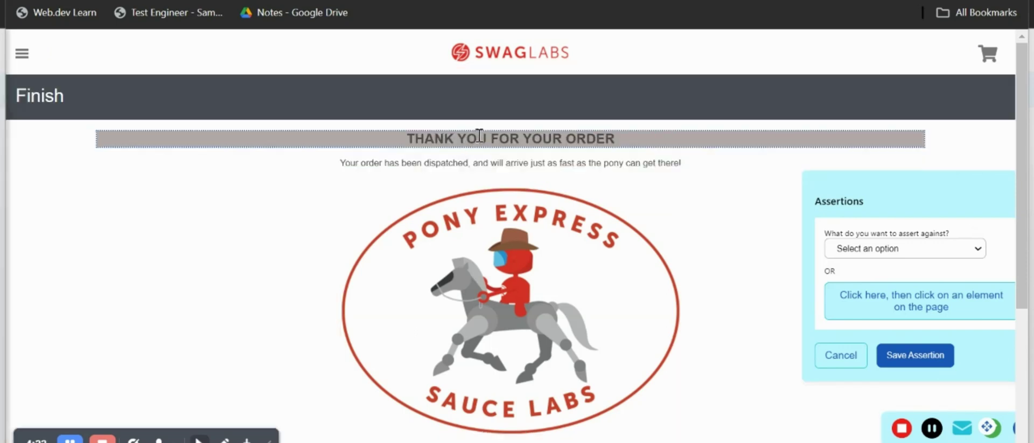
left_click(479, 136)
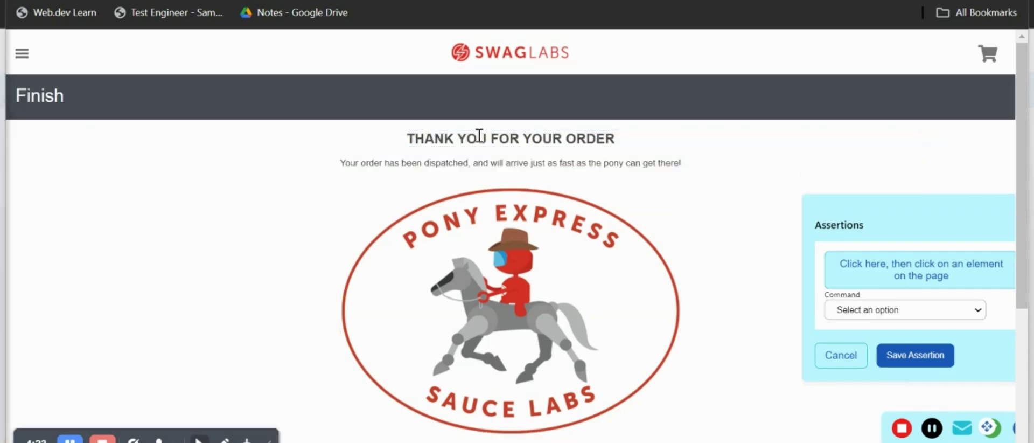
left_click(864, 311)
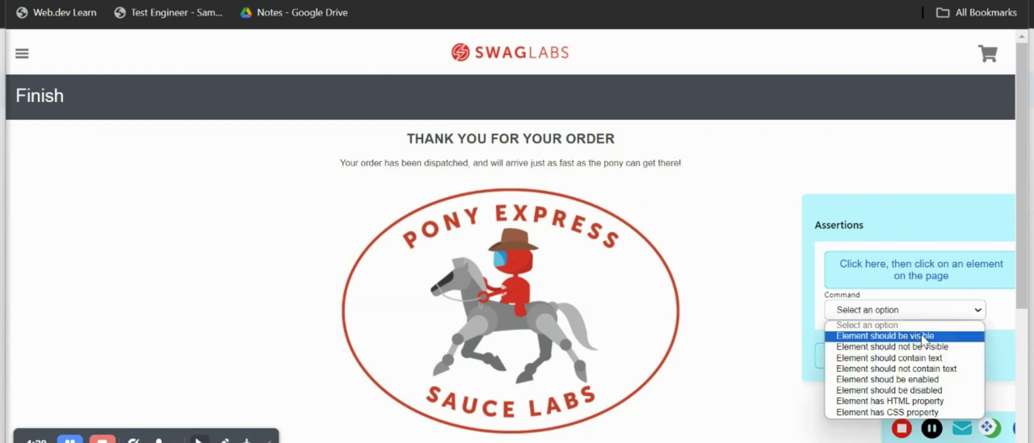
left_click(892, 337)
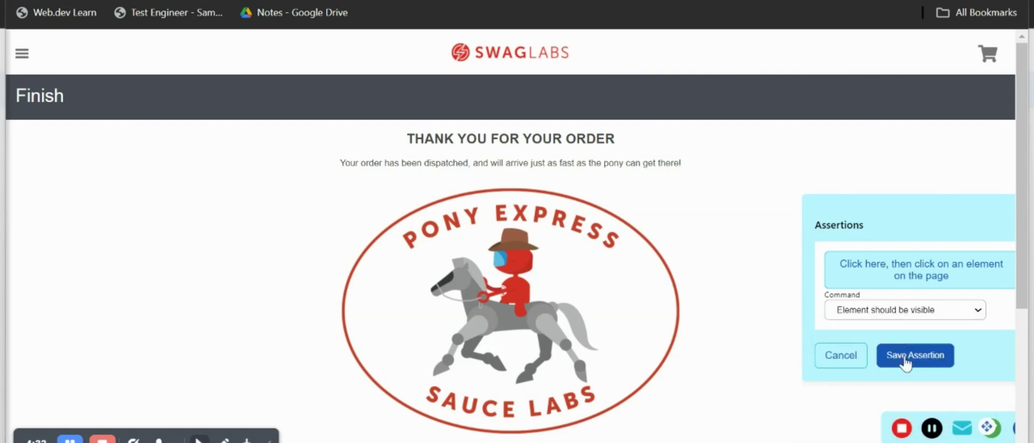
left_click(906, 362)
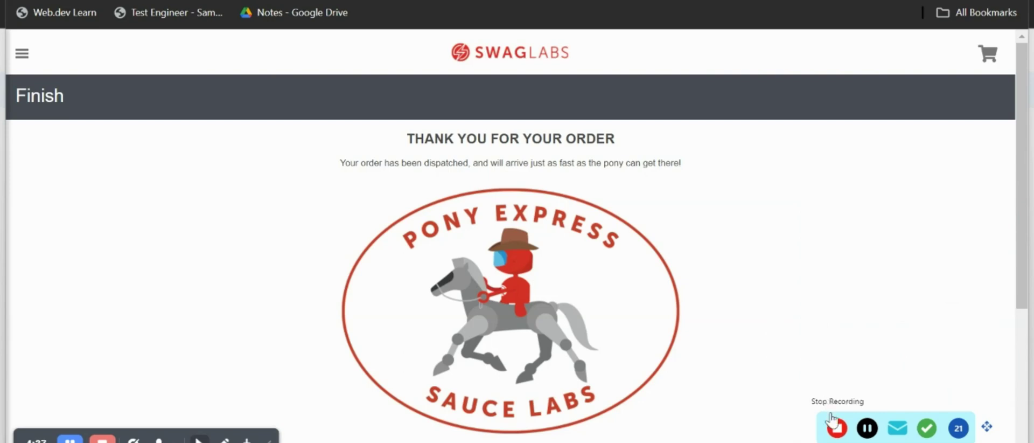
Stop recording, review the recorded login-to-checkout step cards, and save Test1.
left_click(837, 428)
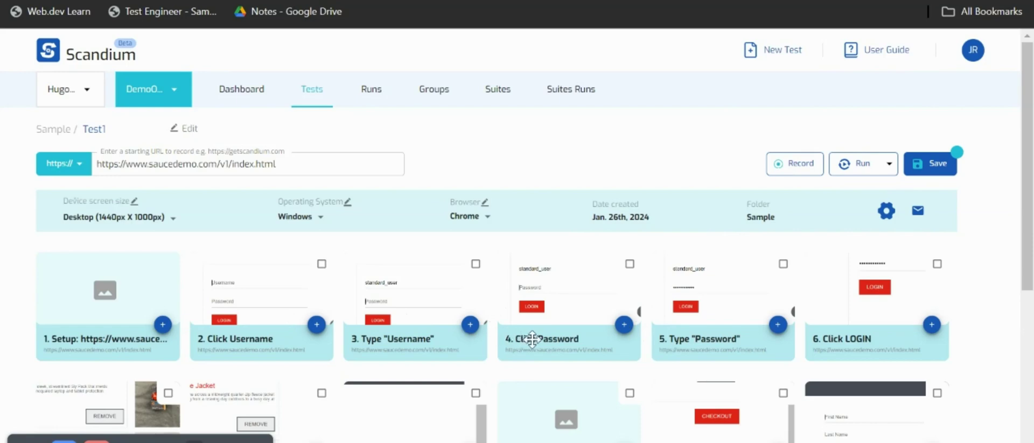
scroll(728, 355, "down", 8)
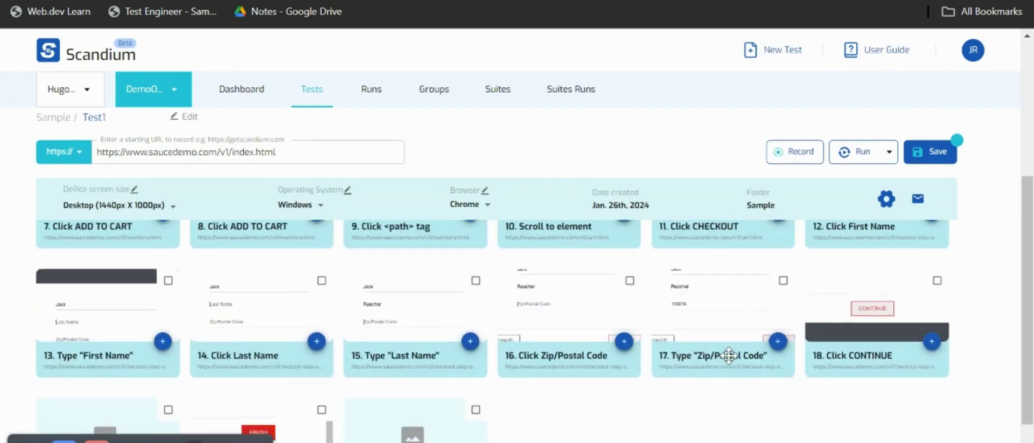
scroll(729, 362, "up", 6)
scroll(731, 362, "up", 2)
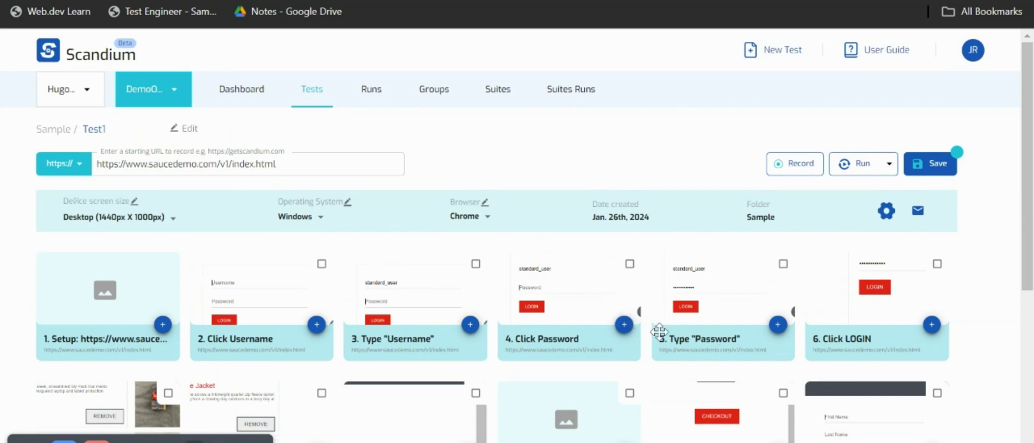
scroll(644, 370, "down", 2)
scroll(644, 370, "up", 2)
left_click(929, 164)
Replay Test1 through checkout, dismissing the password breach warning, then close the finished replay window.
left_click(856, 168)
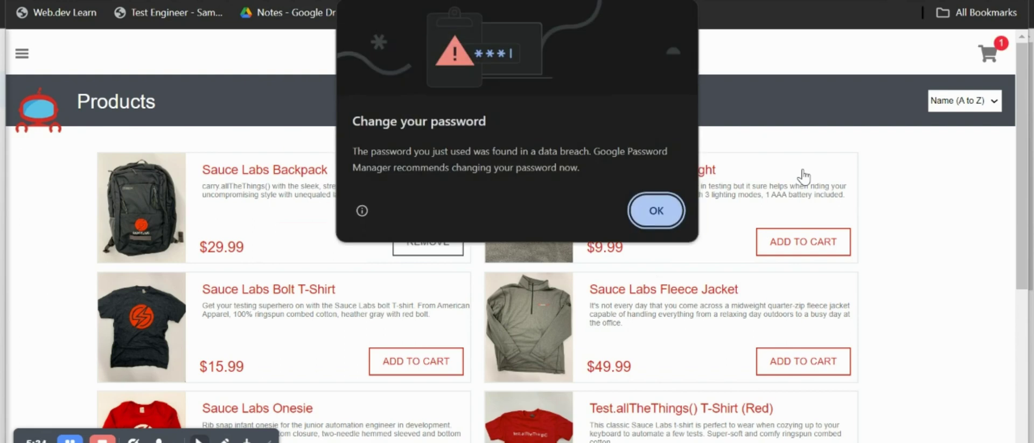
left_click(654, 210)
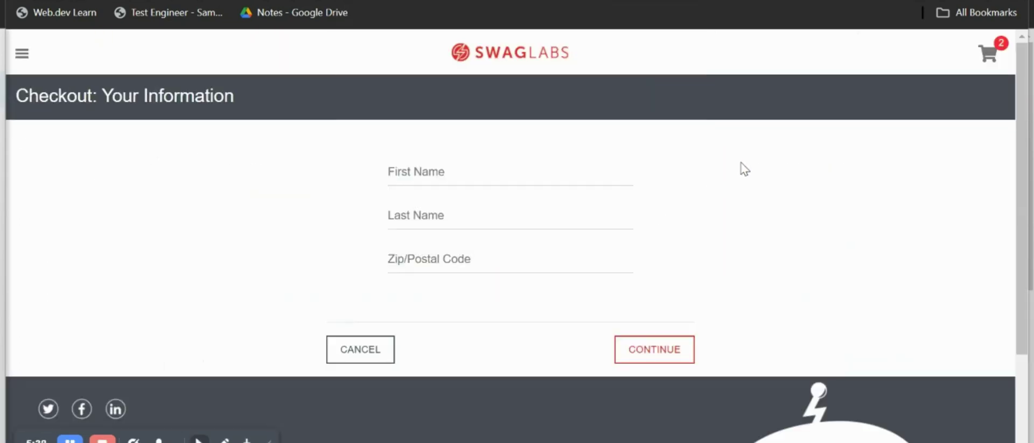
type("Jack")
type("Reacher")
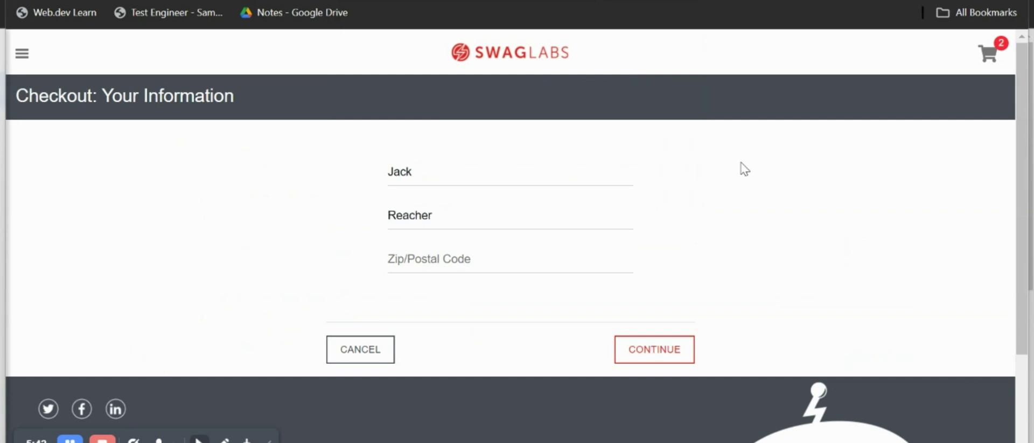
type("100234")
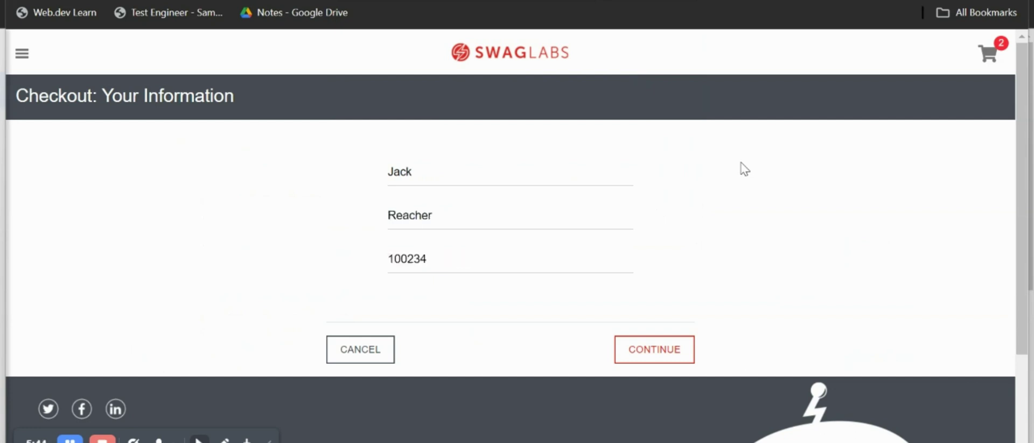
key("Return")
scroll(744, 169, "down", 5)
key("Return")
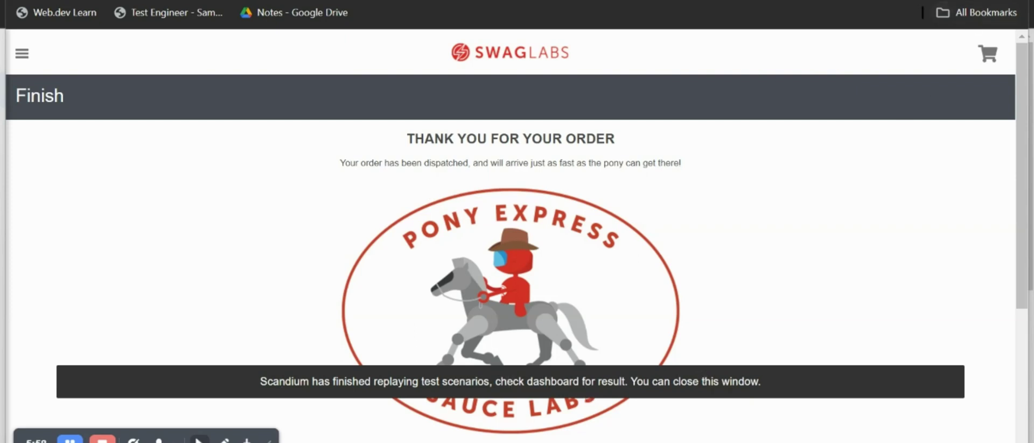
key("ctrl+w")
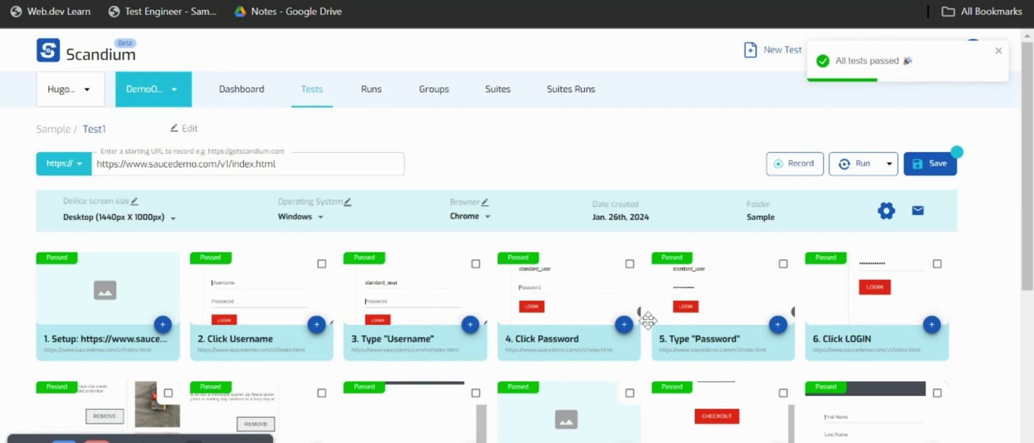
Scroll the Passed step grid back to the top and expand step 5's (Type "Password") actions.
scroll(650, 323, "down", 6)
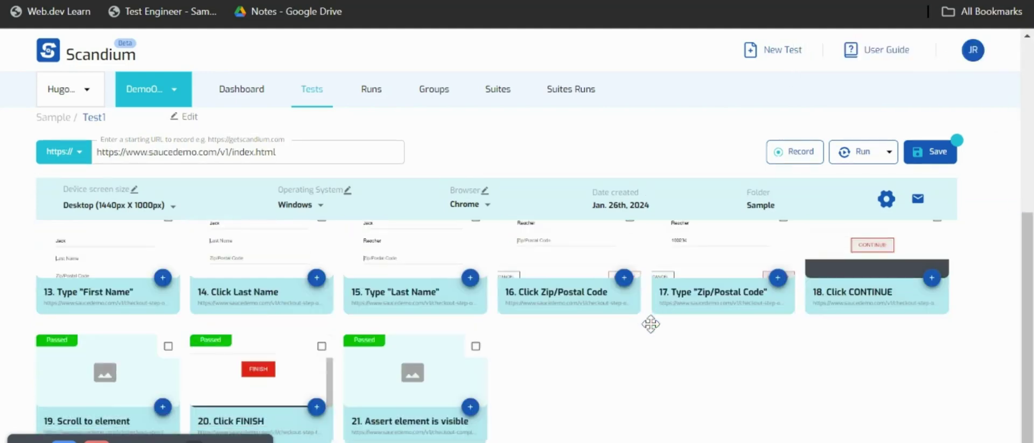
scroll(650, 323, "up", 4)
scroll(651, 323, "up", 2)
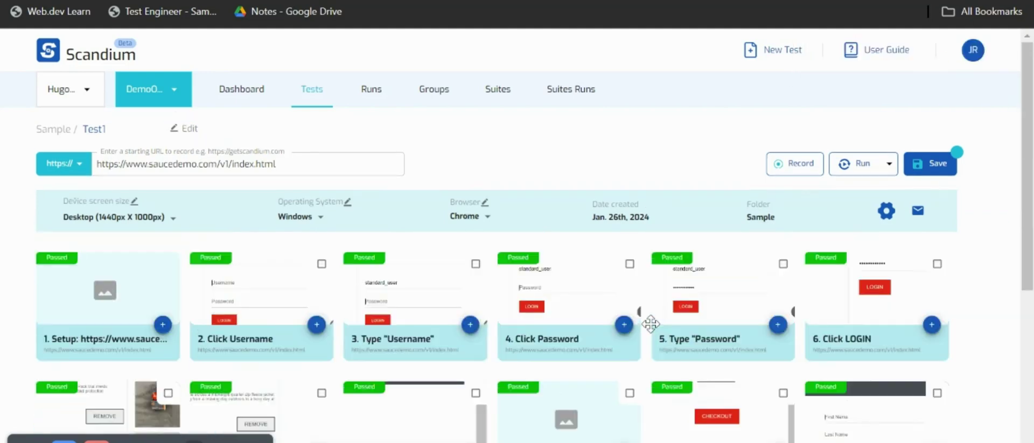
scroll(650, 323, "down", 2)
scroll(651, 323, "up", 2)
scroll(651, 359, "down", 1)
scroll(650, 359, "down", 2)
scroll(650, 359, "up", 3)
scroll(650, 359, "down", 1)
scroll(651, 359, "up", 1)
left_click(776, 325)
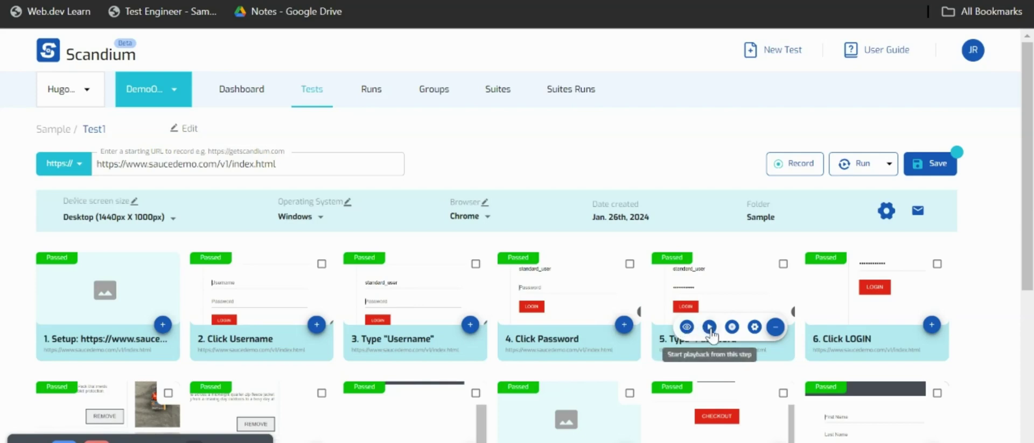
left_click(755, 326)
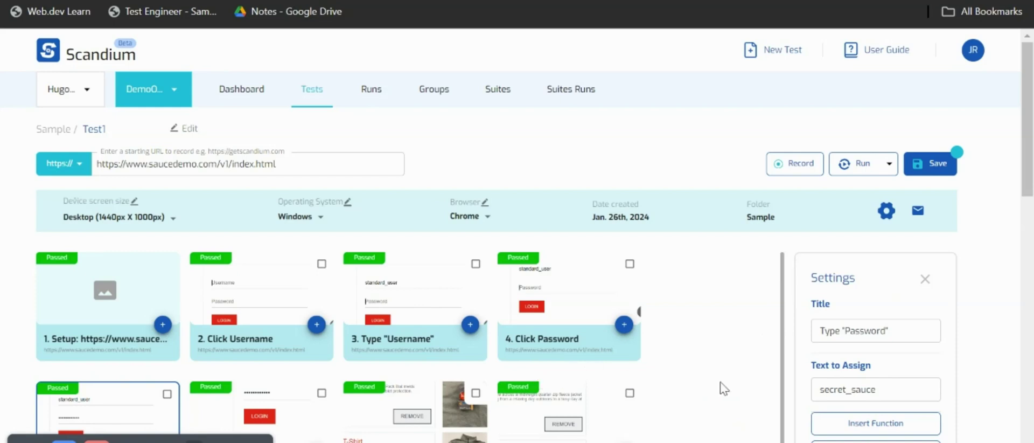
scroll(852, 365, "down", 5)
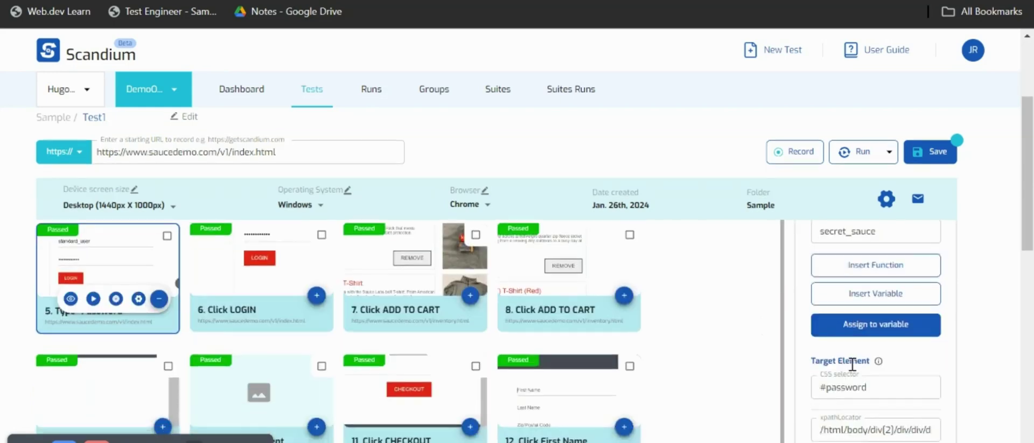
scroll(853, 364, "down", 2)
scroll(852, 371, "down", 4)
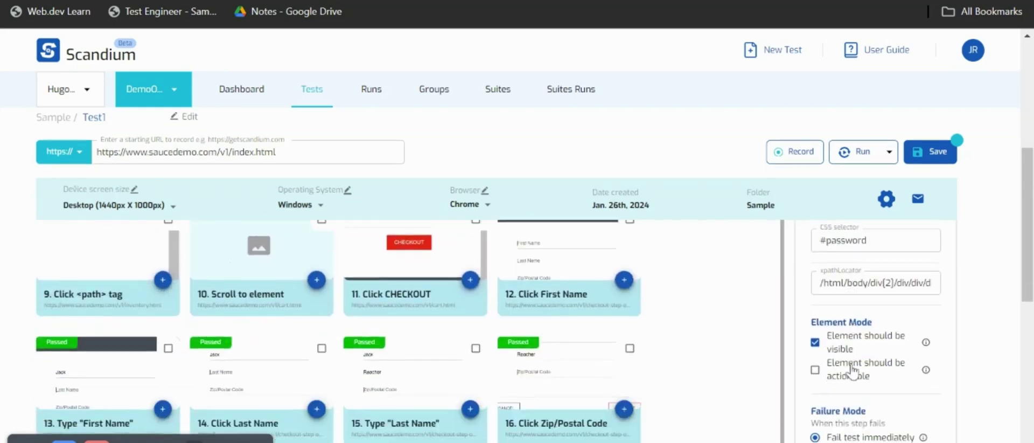
scroll(853, 370, "down", 3)
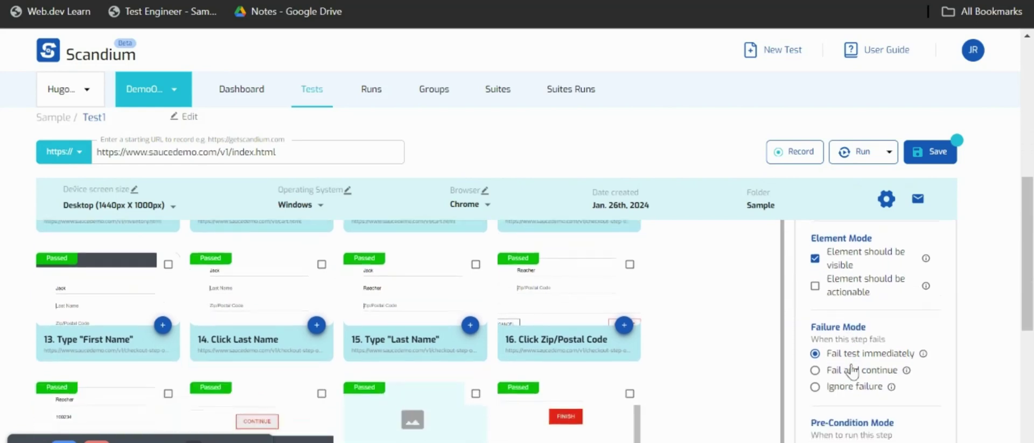
scroll(852, 371, "down", 4)
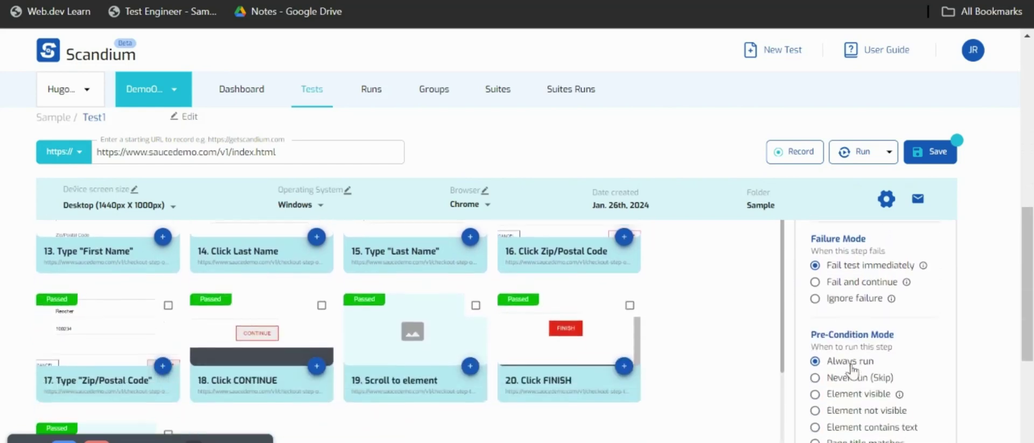
scroll(853, 370, "down", 8)
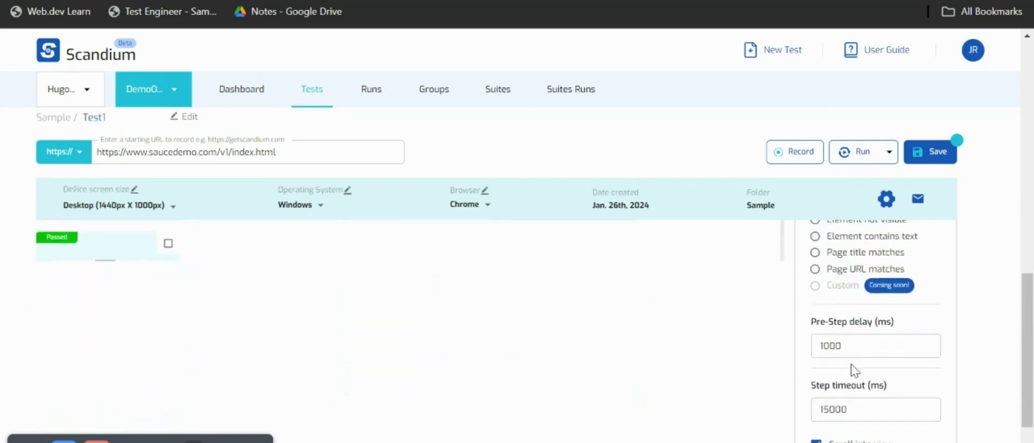
scroll(853, 370, "up", 10)
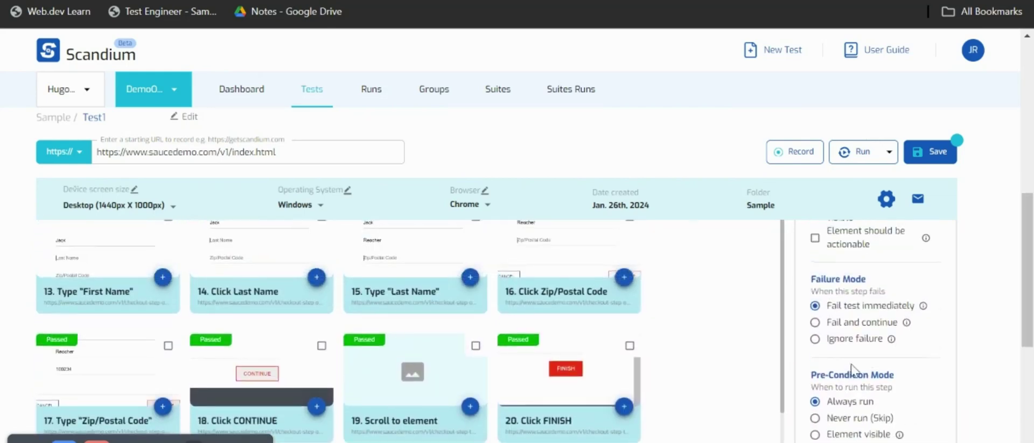
scroll(853, 370, "up", 3)
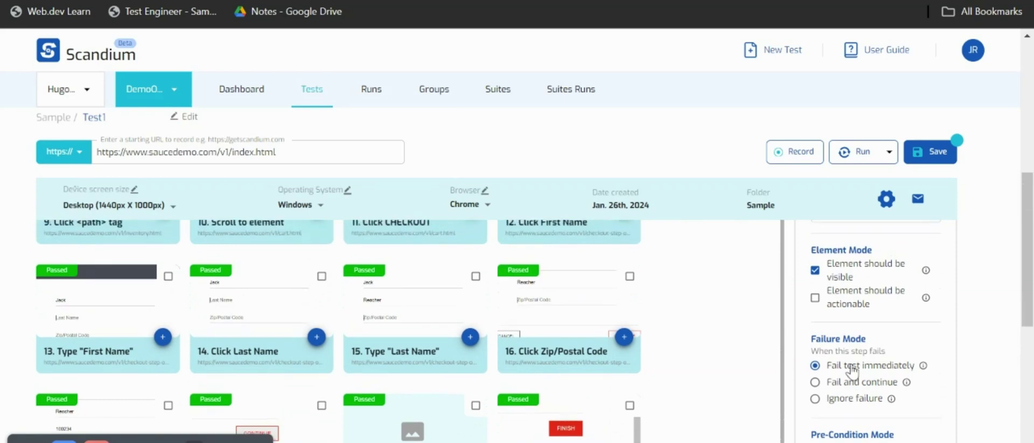
scroll(852, 370, "up", 6)
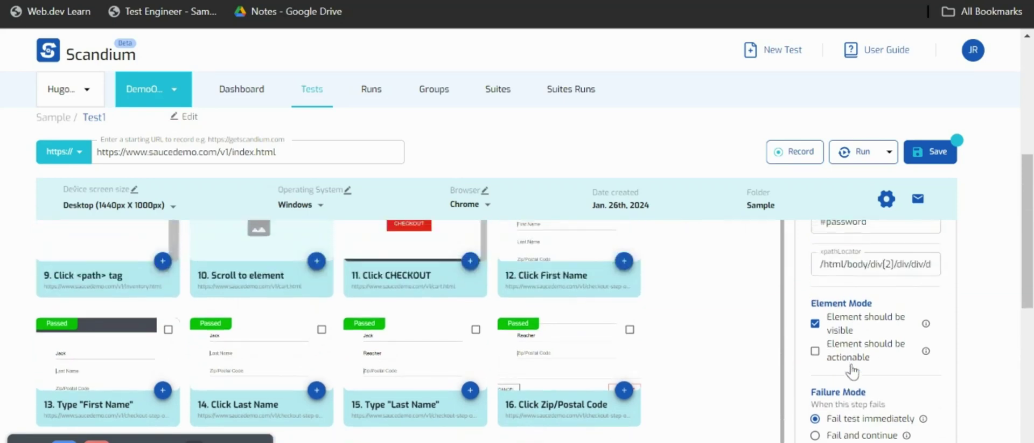
left_click(560, 337)
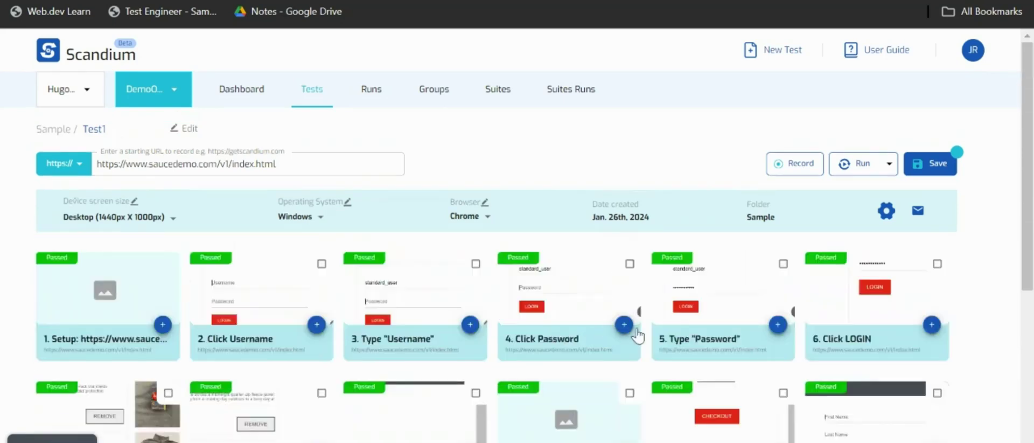
Open step 5's details and view its Results: Passed in 1sec 562ms, with baseline and result screenshots.
left_click(775, 325)
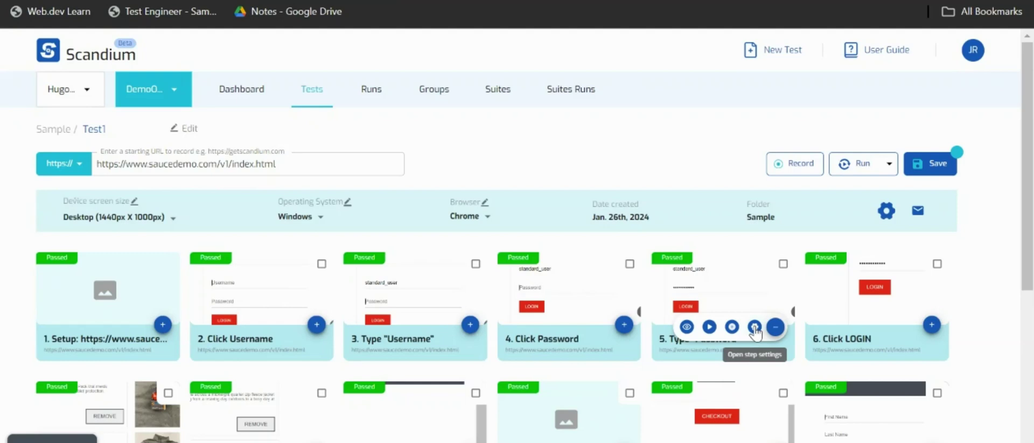
left_click(686, 328)
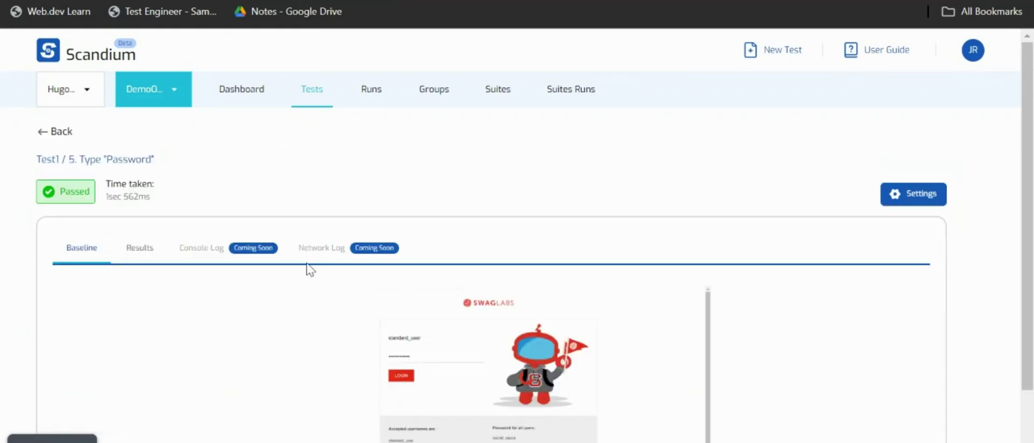
left_click(137, 251)
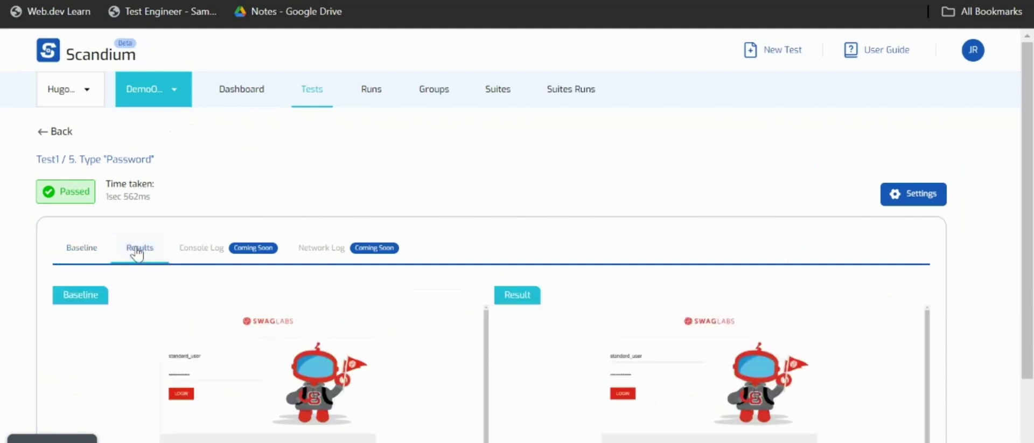
scroll(413, 337, "down", 2)
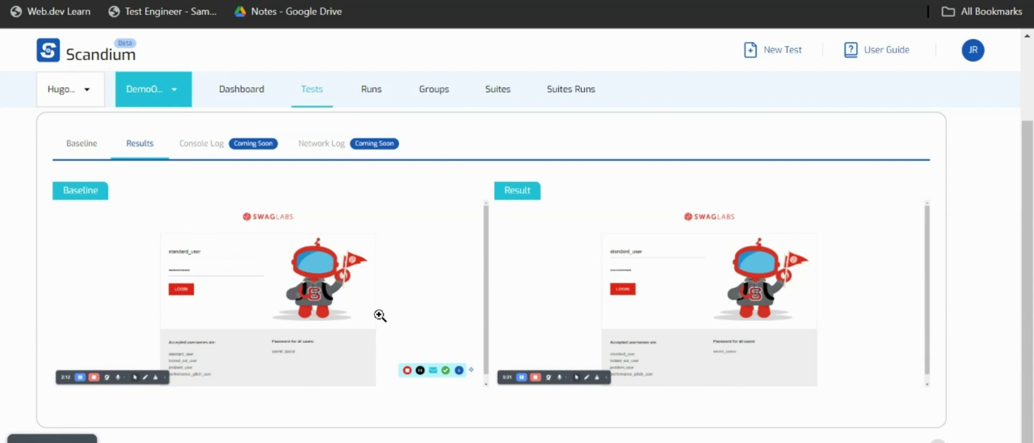
scroll(380, 315, "up", 2)
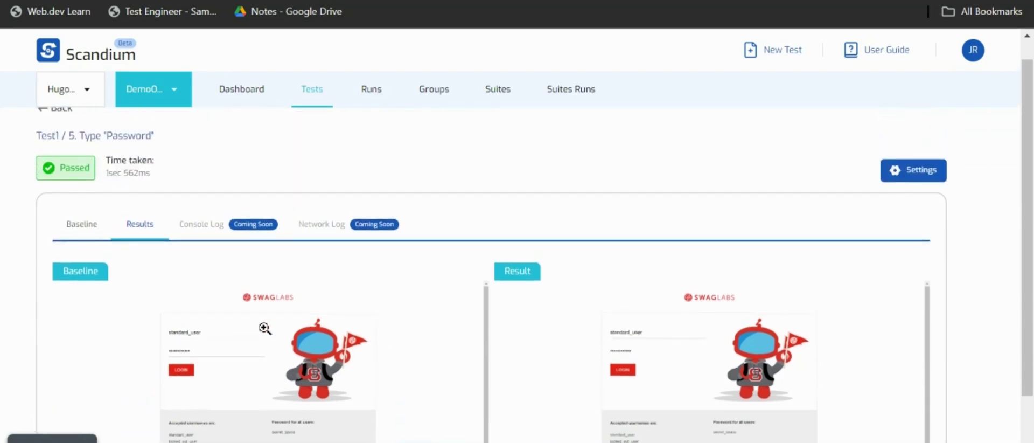
mouse_move(96, 438)
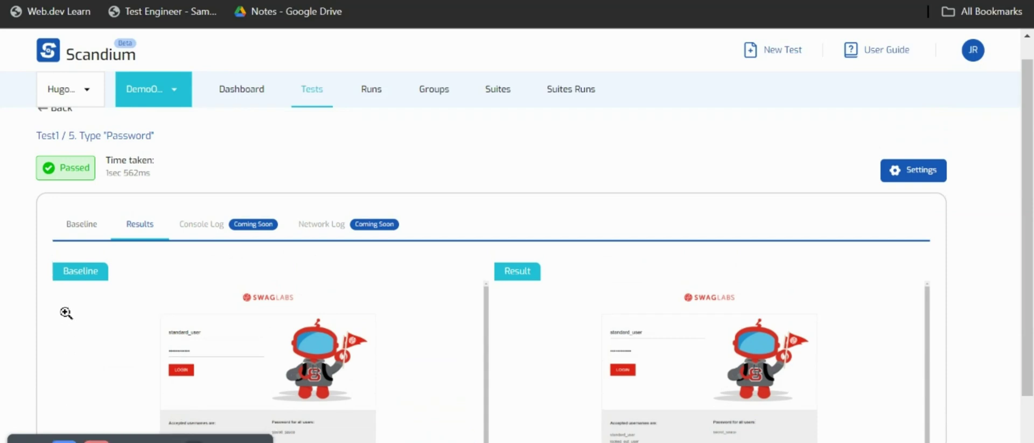
scroll(68, 193, "up", 1)
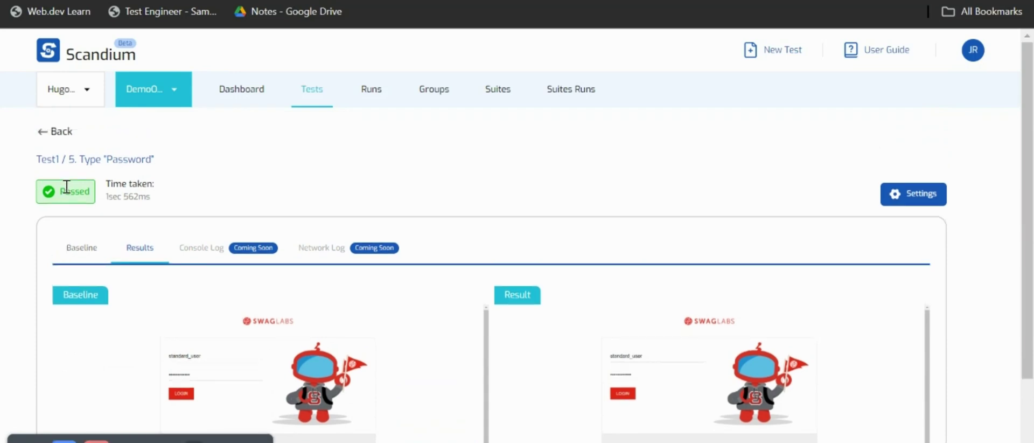
Return to Test1's steps, collapse step 5's options, cancel leaving for Sample, and save Test1.
left_click(47, 139)
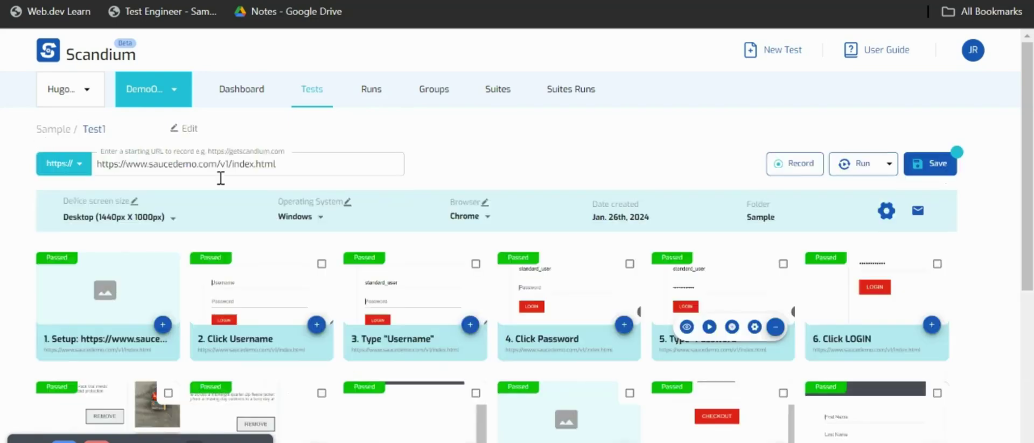
left_click(775, 327)
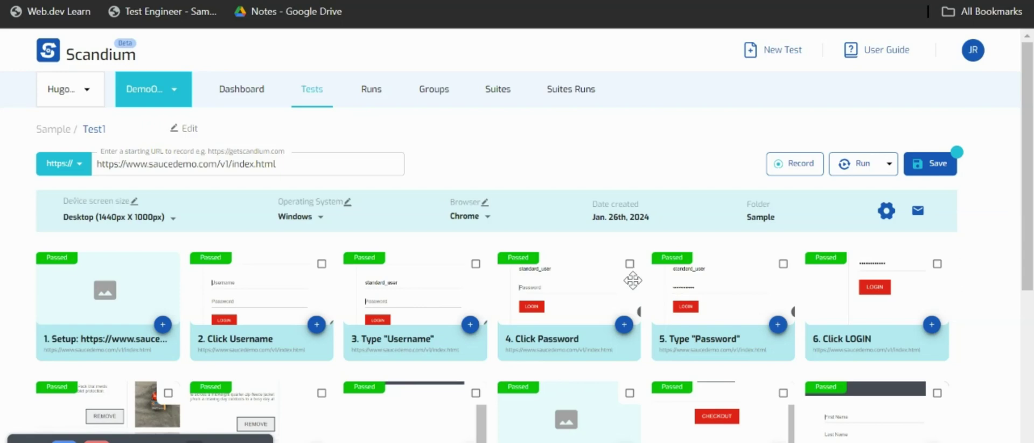
scroll(632, 280, "down", 3)
scroll(632, 280, "down", 3)
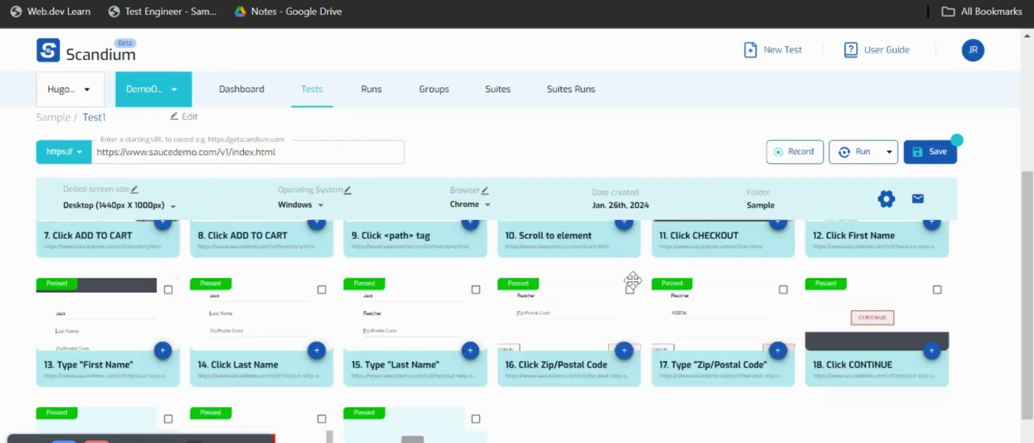
scroll(630, 278, "up", 6)
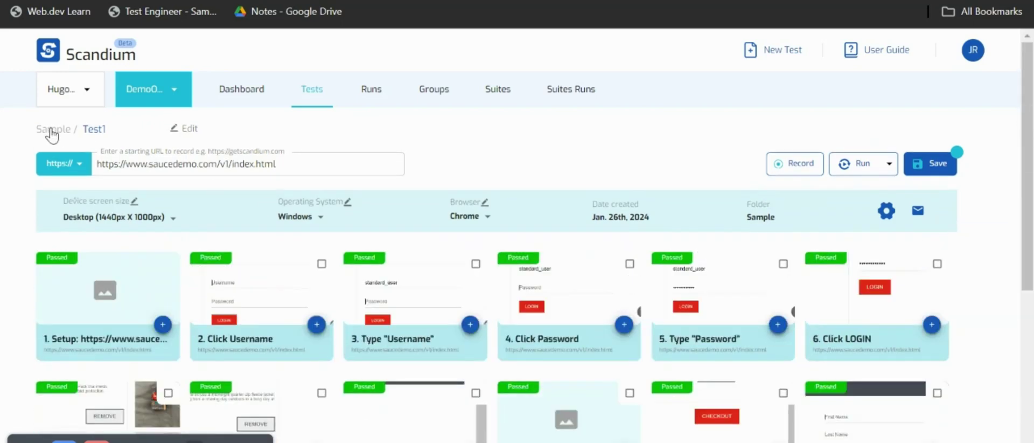
left_click(52, 131)
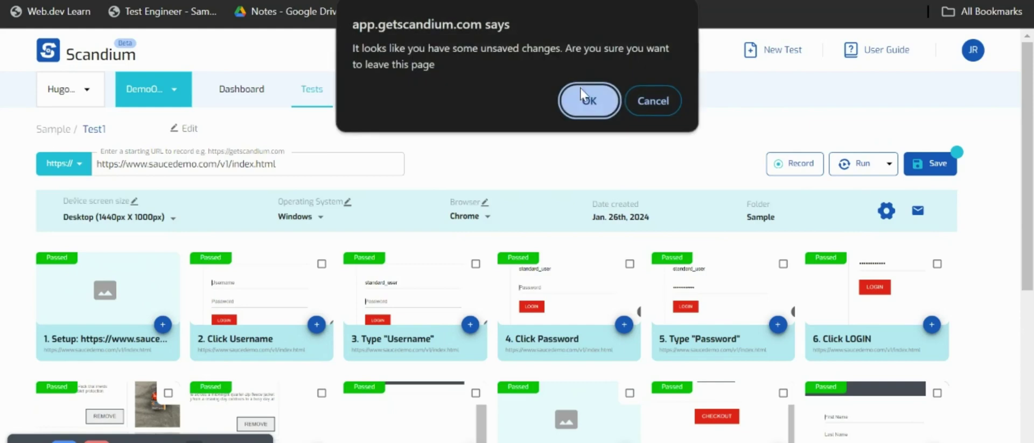
left_click(640, 102)
left_click(930, 161)
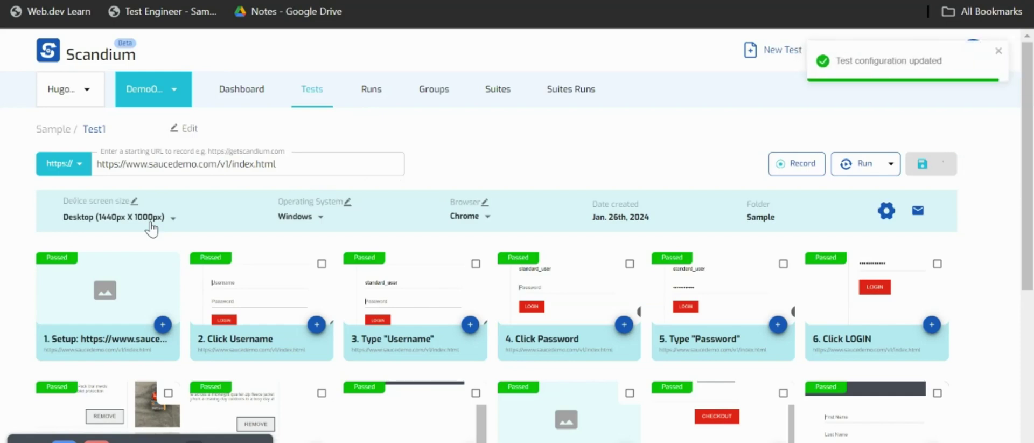
Go via the Dashboard to the Runs list showing Test1 passed in 00:00:21.
left_click(241, 95)
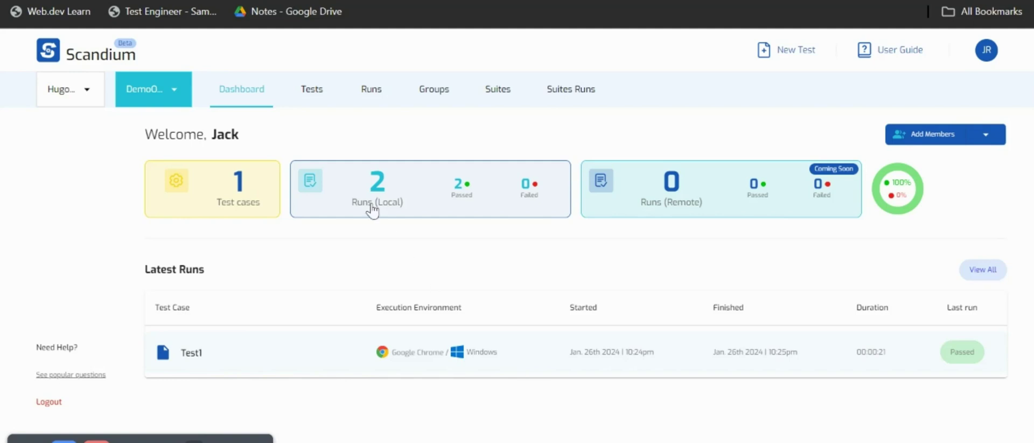
left_click(372, 98)
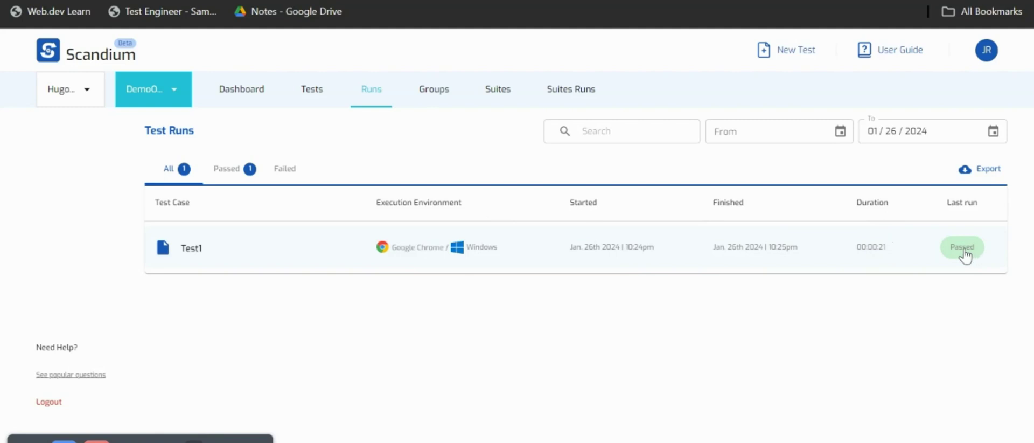
Open Test1's run history and filter it to Passed, then Failed runs.
left_click(881, 247)
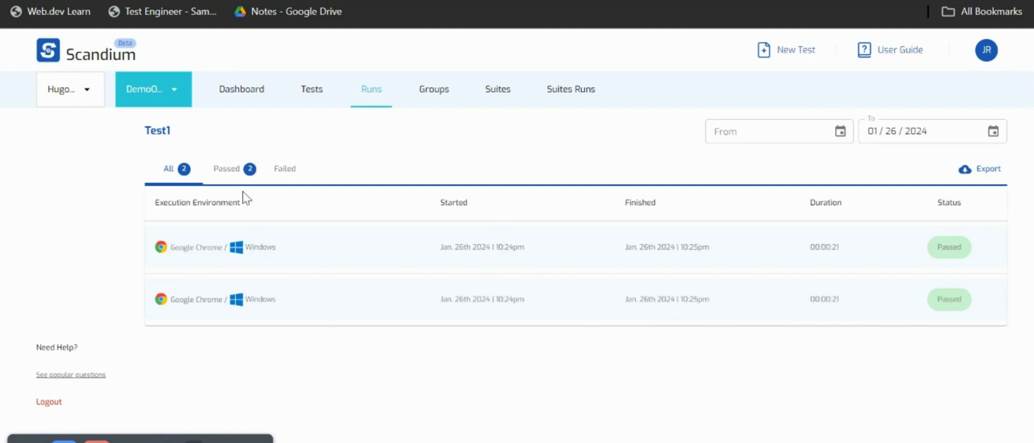
left_click(233, 172)
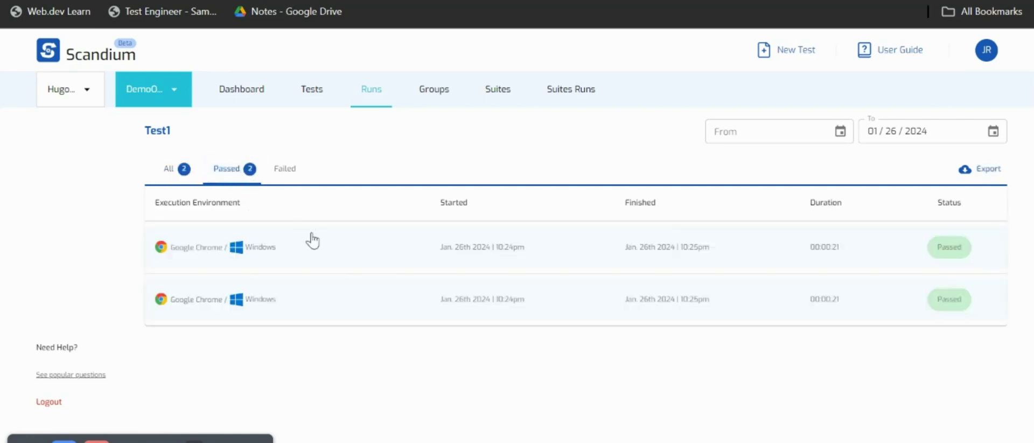
left_click(281, 176)
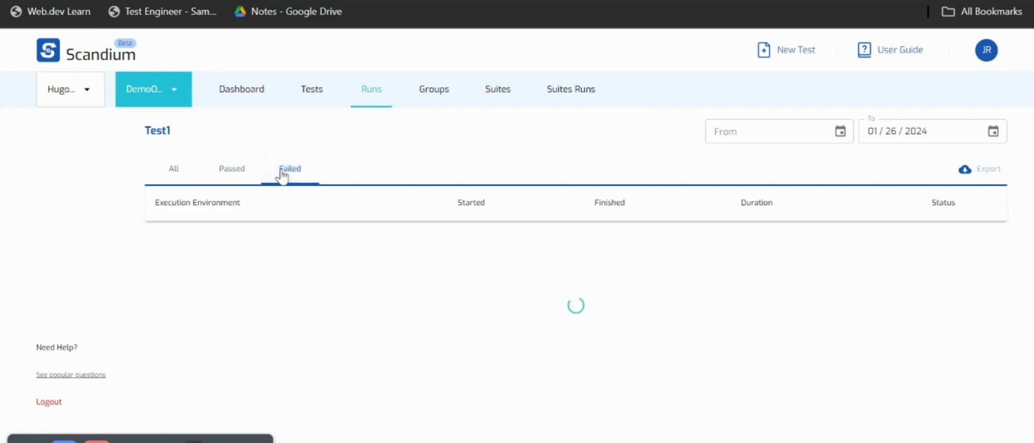